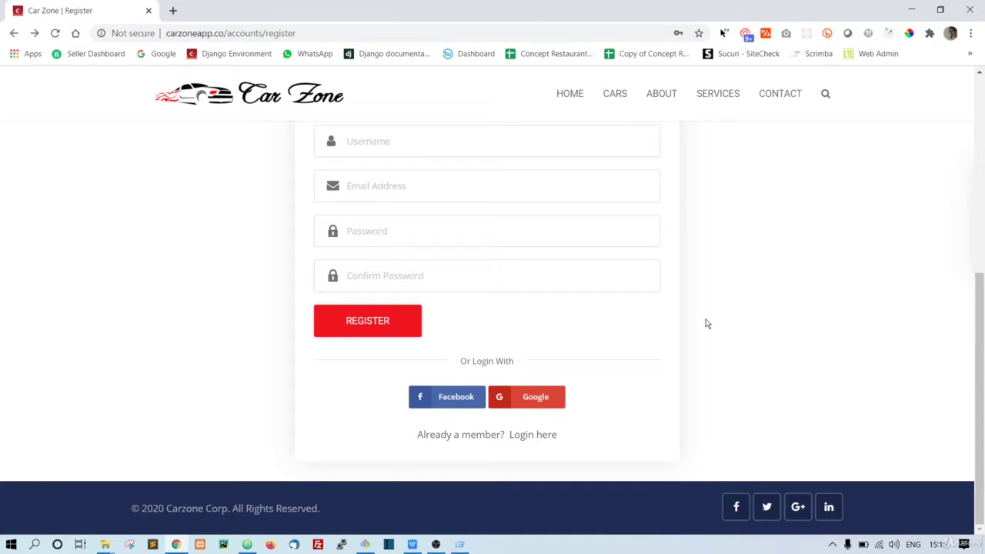
Step: In a new tab, go to developers.facebook.com and open the Django Carzone app from My Apps
drag(226, 33, 125, 33)
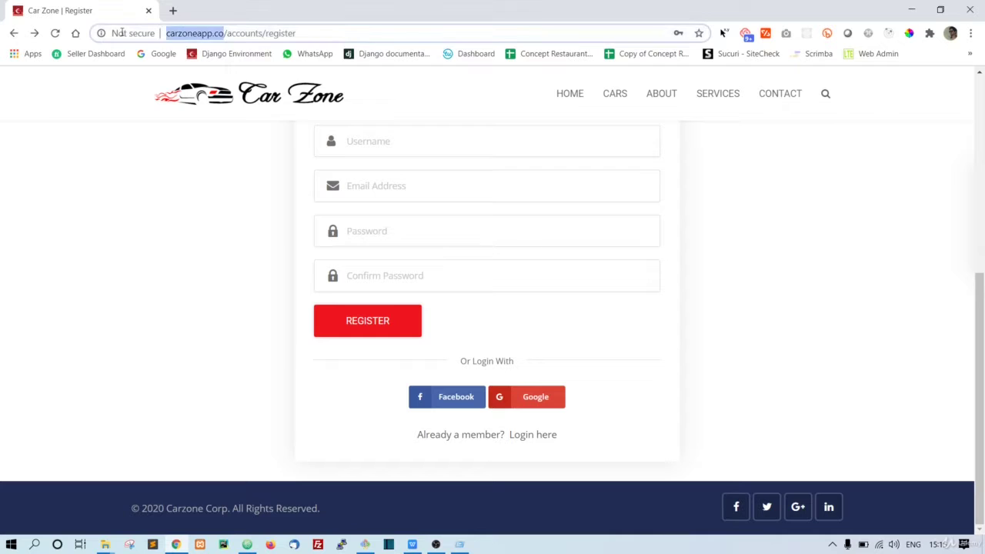
click(186, 214)
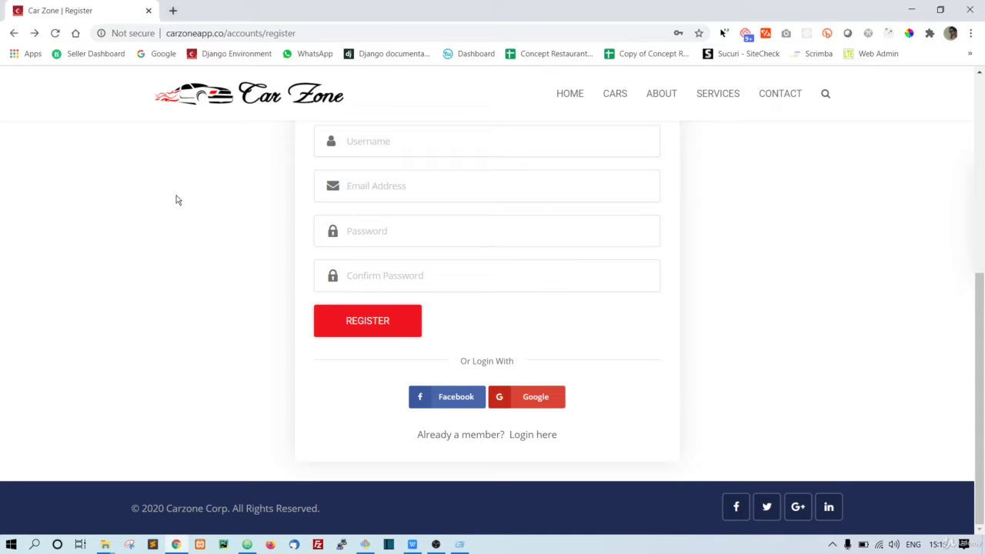
click(174, 13)
text(deve)
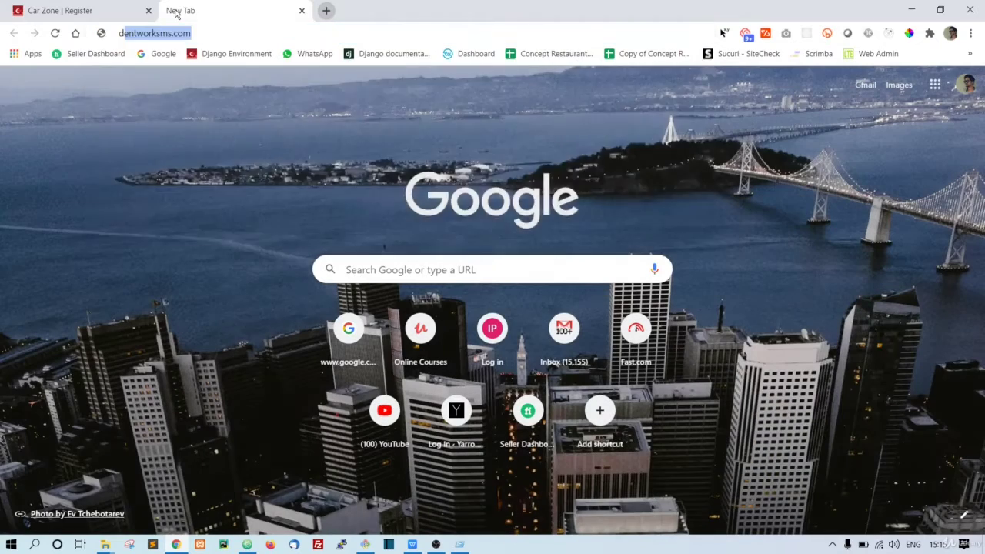
text(lopers.facebook.com)
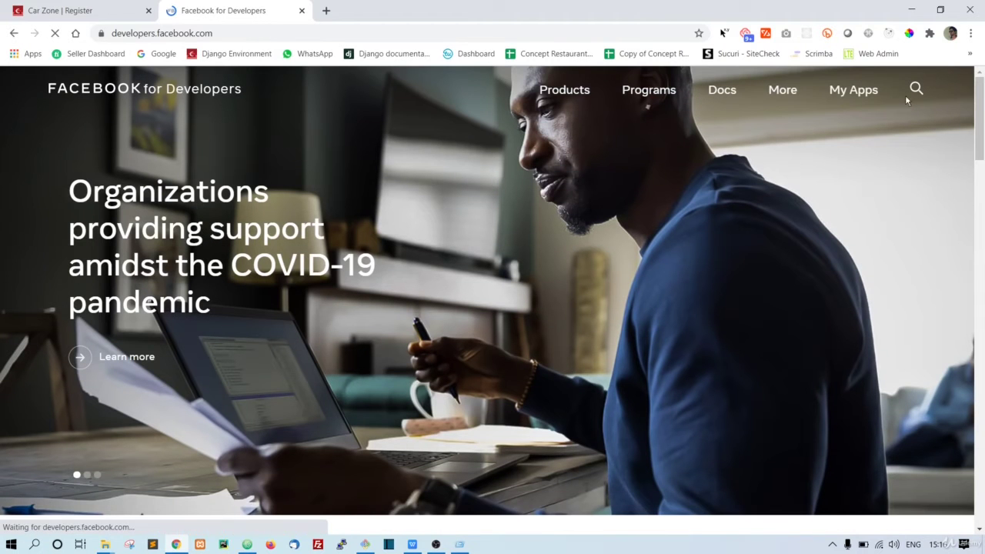
click(852, 93)
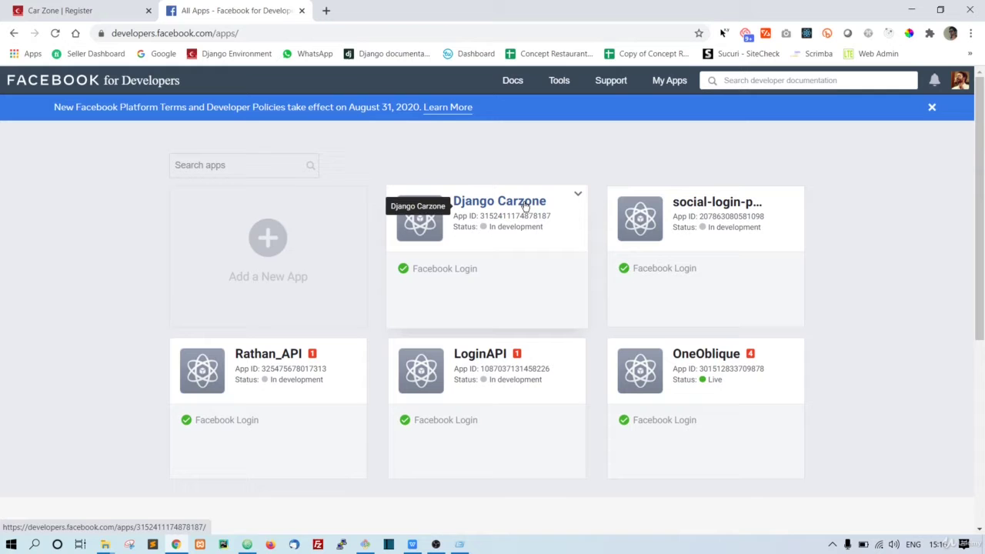
click(526, 205)
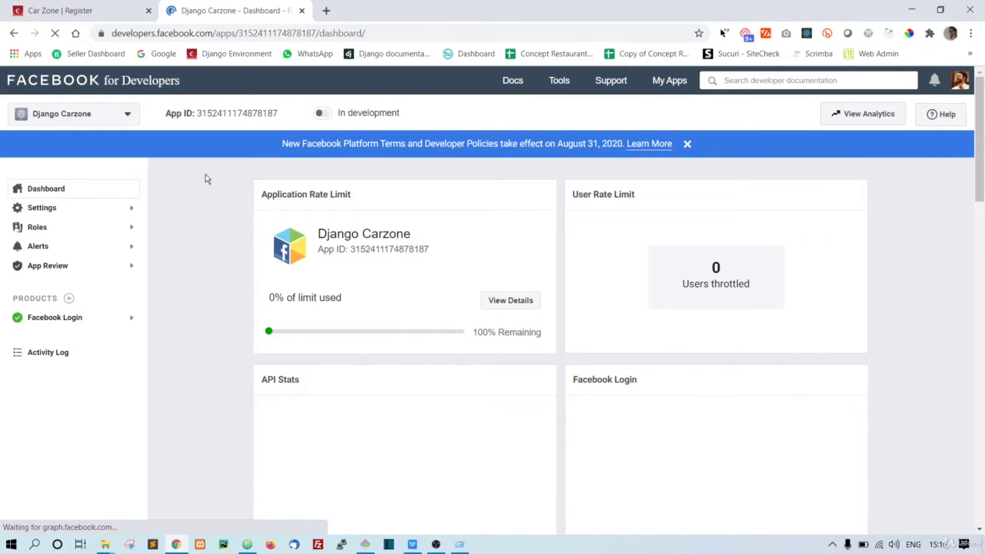
scroll(205, 314, down, 1)
scroll(211, 254, down, 3)
scroll(211, 255, up, 3)
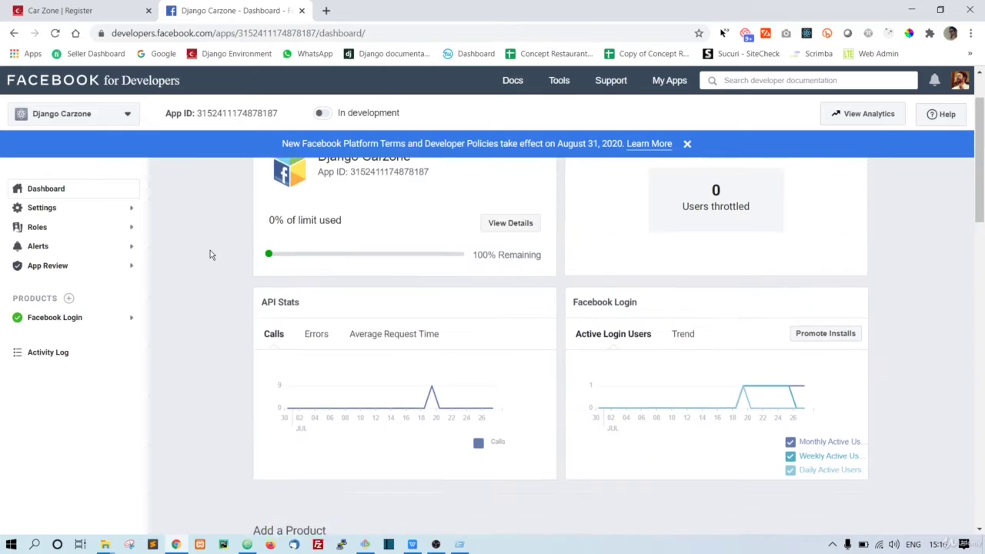
Step: Open the Django Carzone Basic settings and scroll down to the Website section
click(128, 213)
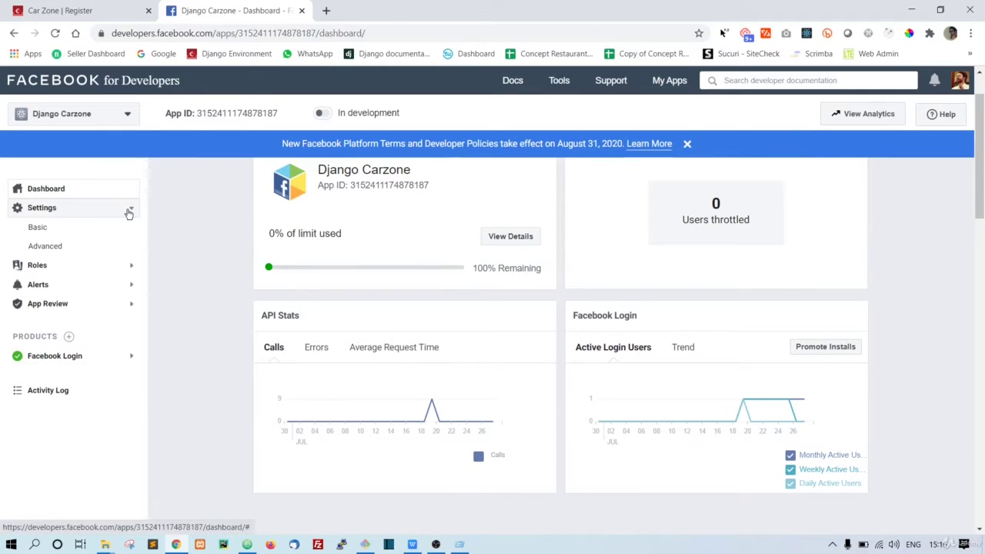
click(47, 229)
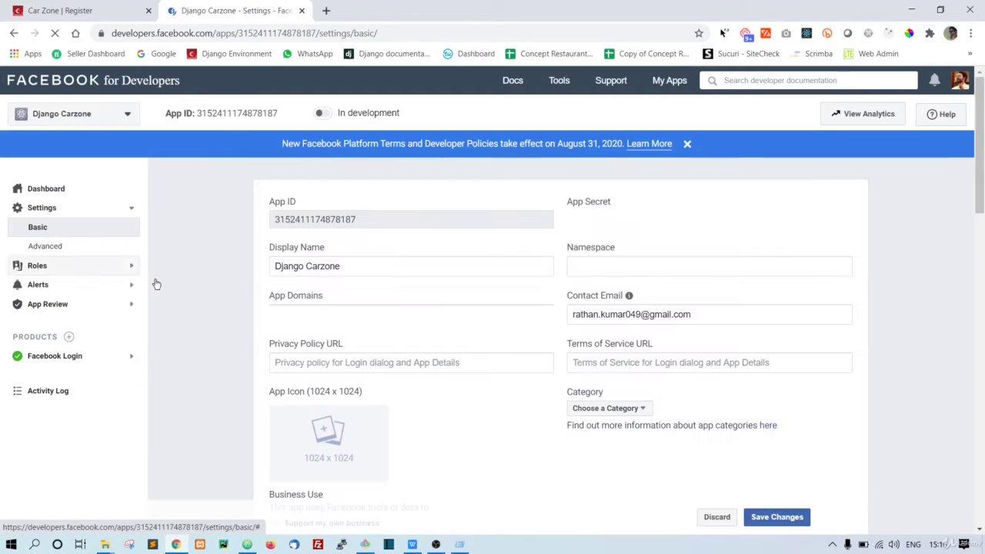
scroll(233, 312, down, 12)
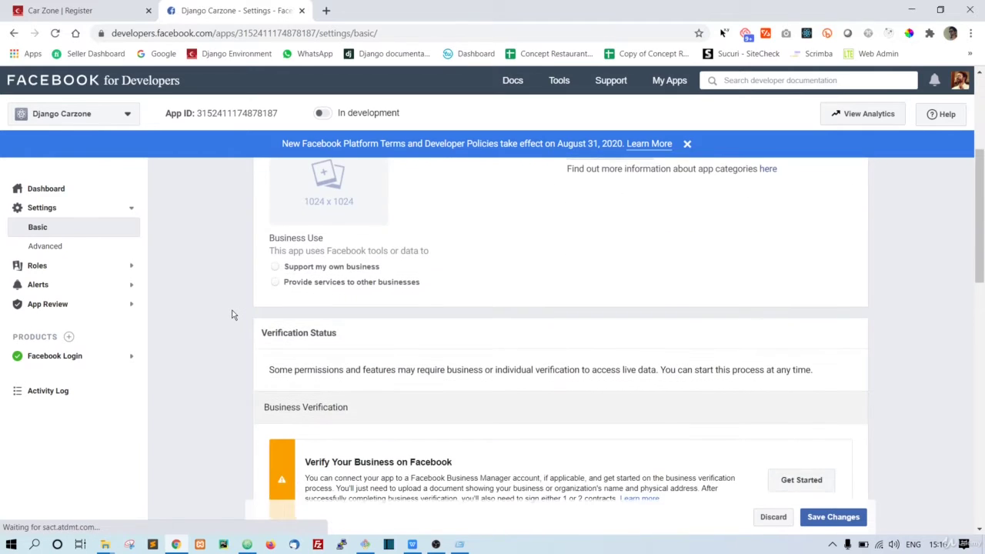
scroll(230, 312, down, 4)
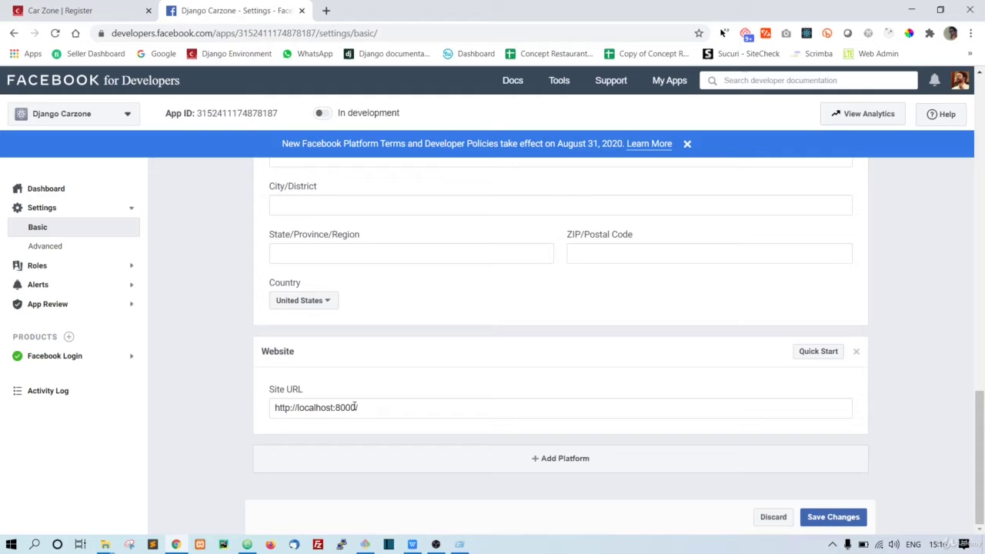
drag(358, 408, 275, 408)
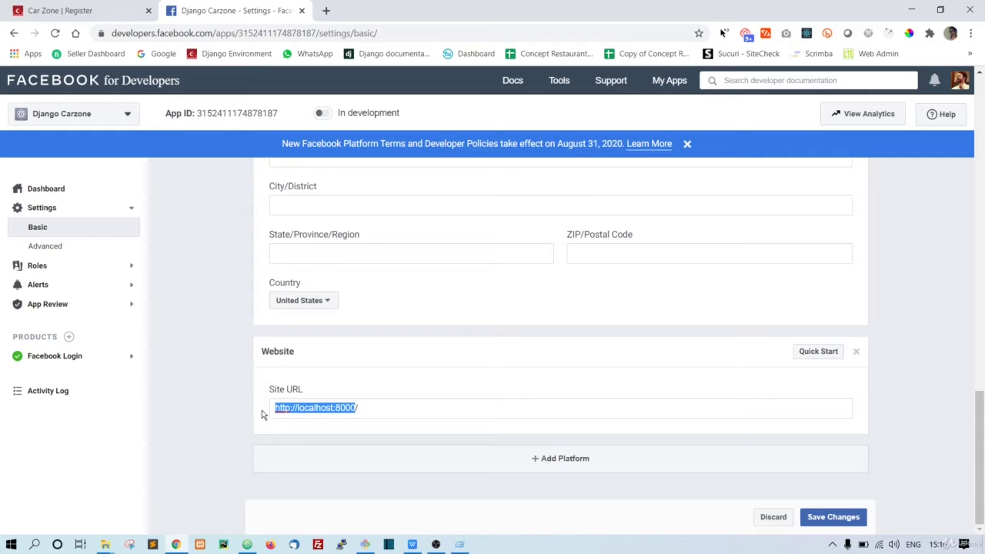
click(375, 409)
drag(368, 406, 268, 411)
click(375, 410)
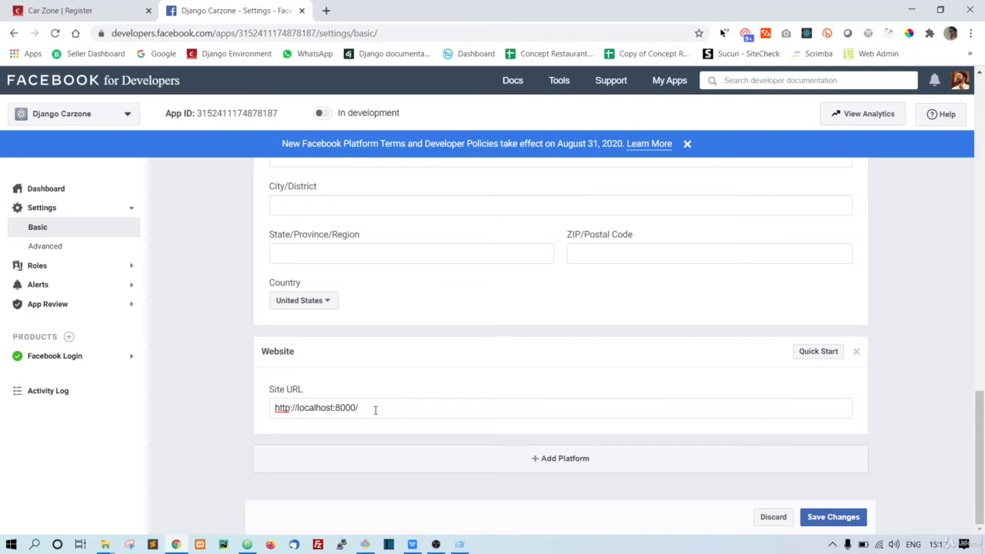
click(31, 17)
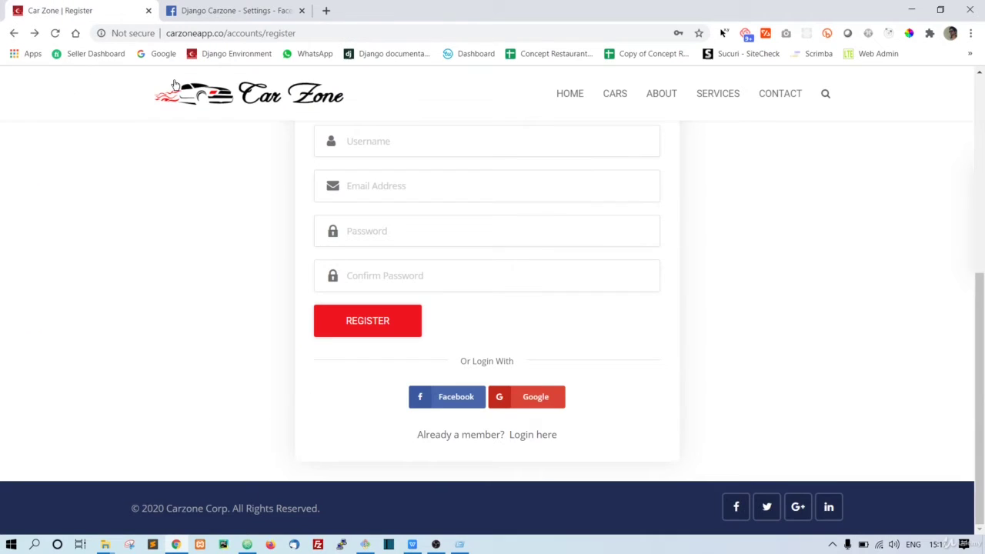
click(180, 38)
click(178, 38)
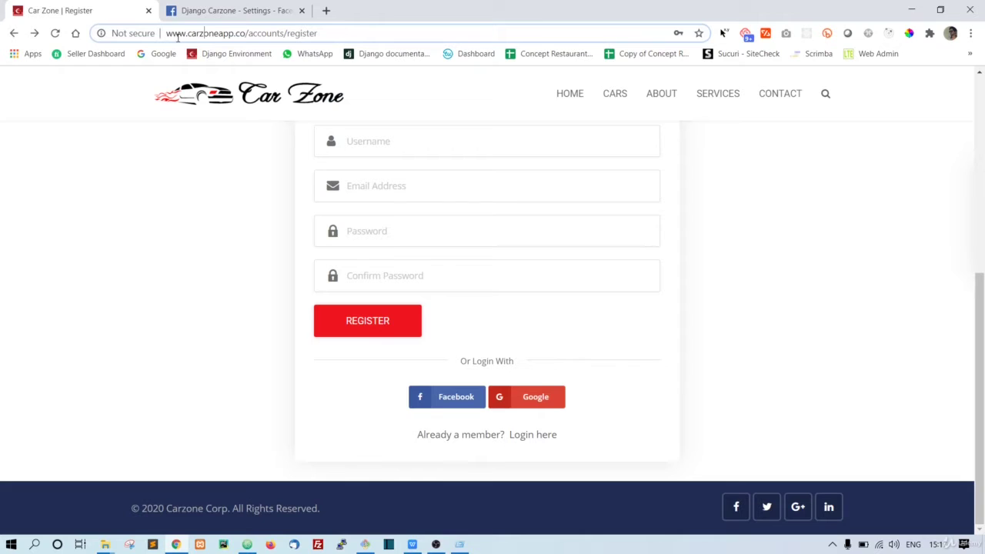
double_click(224, 33)
click(236, 154)
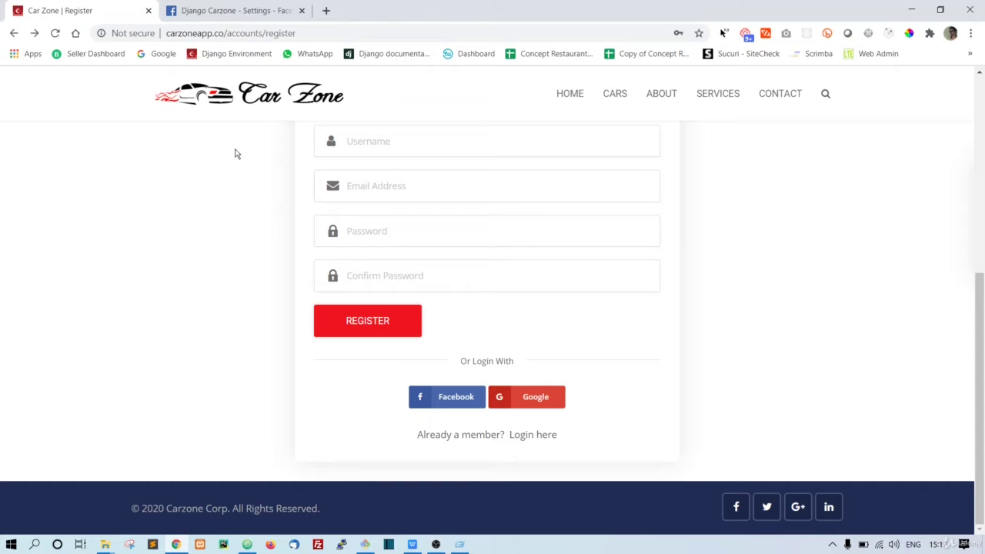
click(327, 10)
Step: Go to heroku.com and open the floating-badlands-41165 app's Settings page
text(heroku)
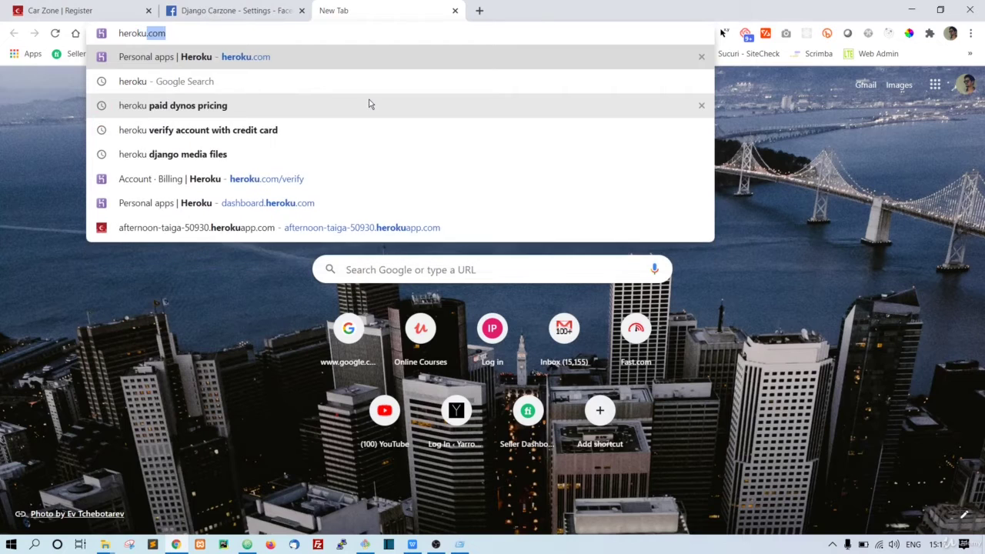
key(Return)
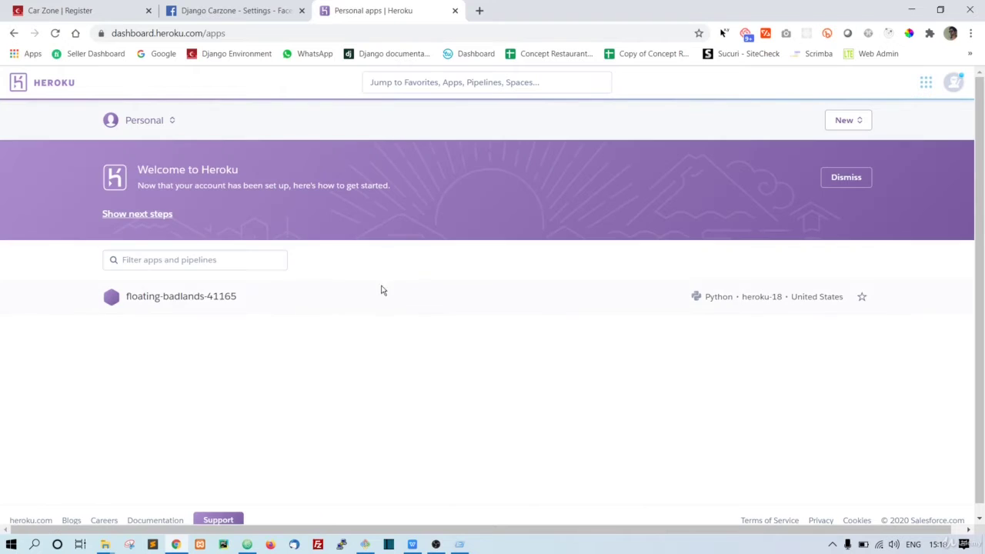
click(189, 299)
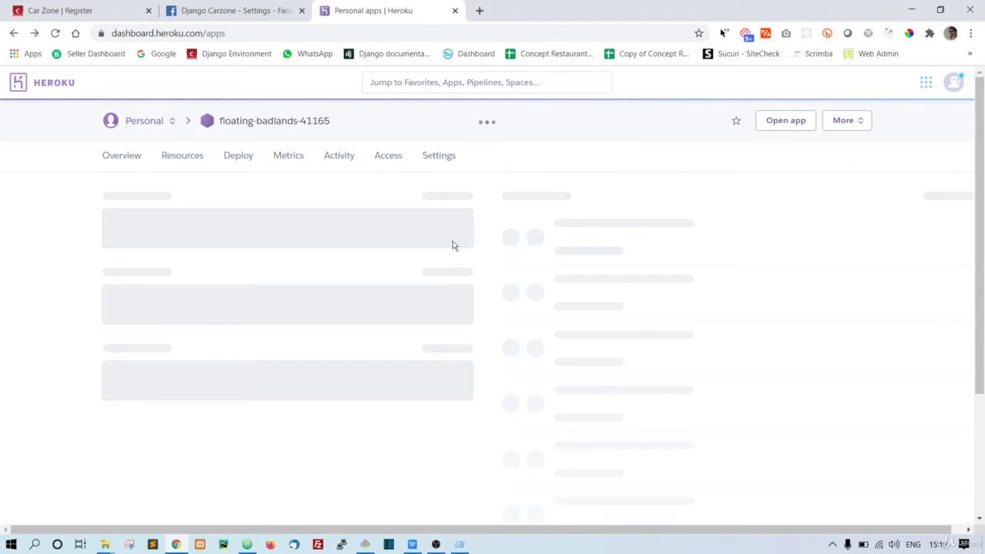
click(439, 156)
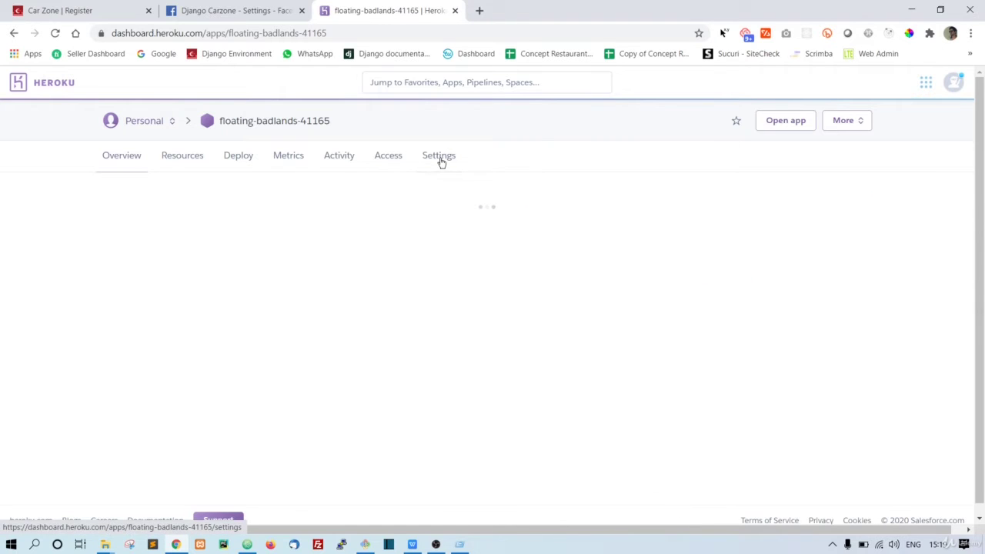
scroll(849, 288, down, 7)
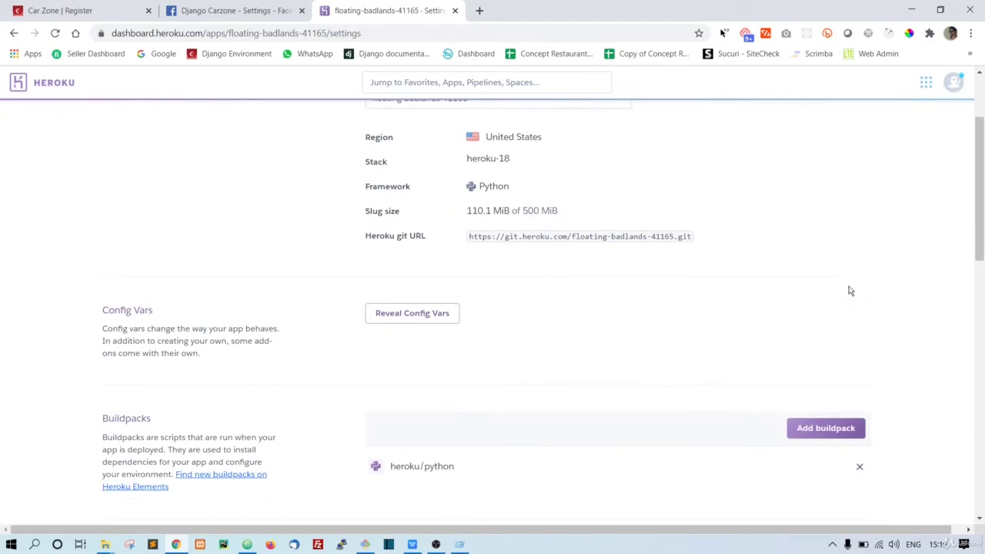
scroll(852, 288, up, 1)
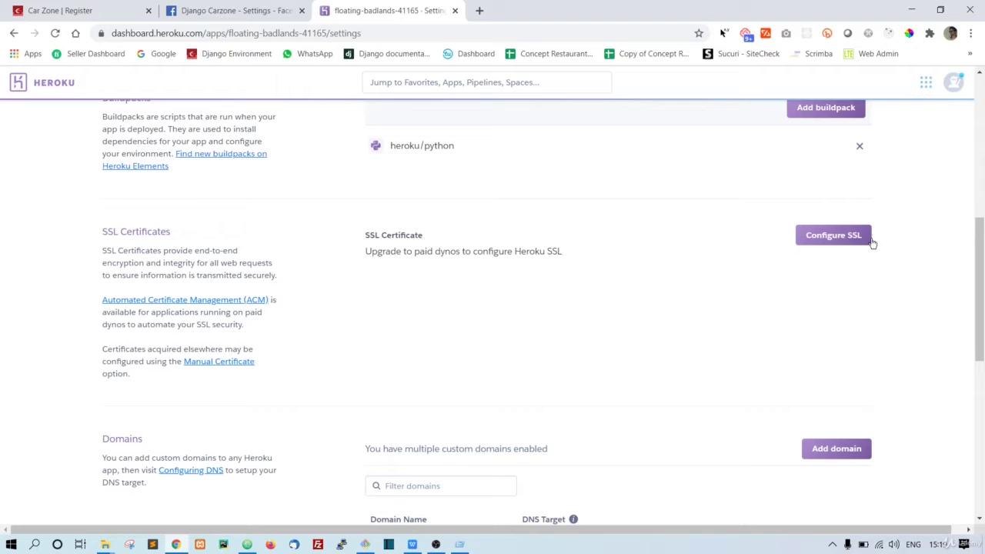
Step: Review the SSL Certificates note saying Heroku SSL requires paid dynos
drag(366, 246, 633, 260)
click(377, 257)
drag(366, 251, 528, 252)
click(536, 253)
drag(367, 251, 560, 252)
click(470, 251)
scroll(667, 346, up, 1)
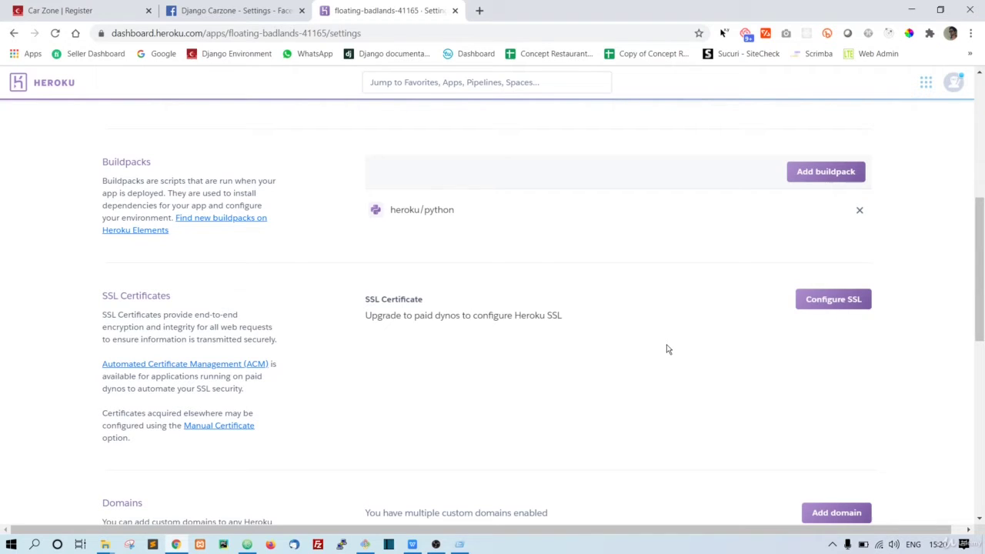
Step: Run heroku open in Git Bash to launch floating-badlands-41165.herokuapp.com
click(364, 544)
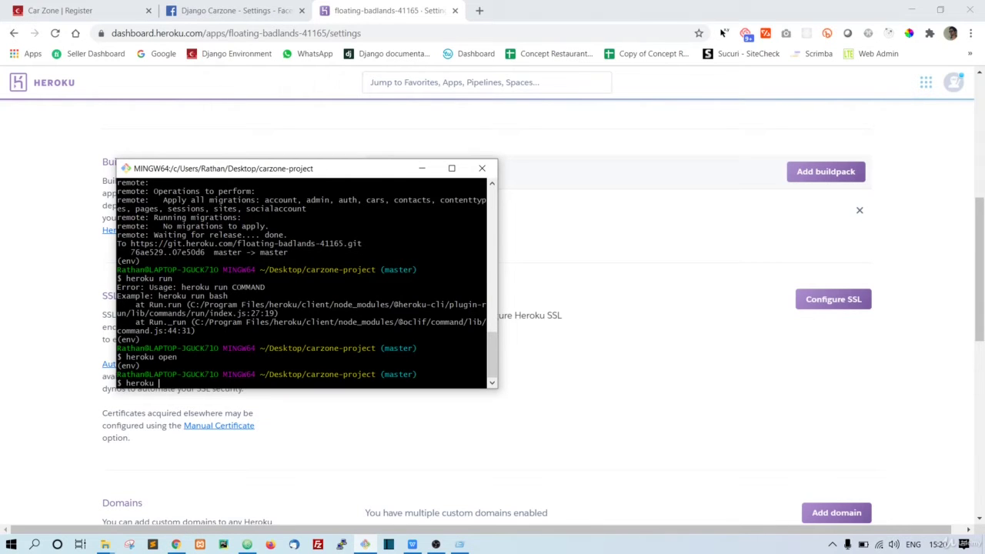
key(Return)
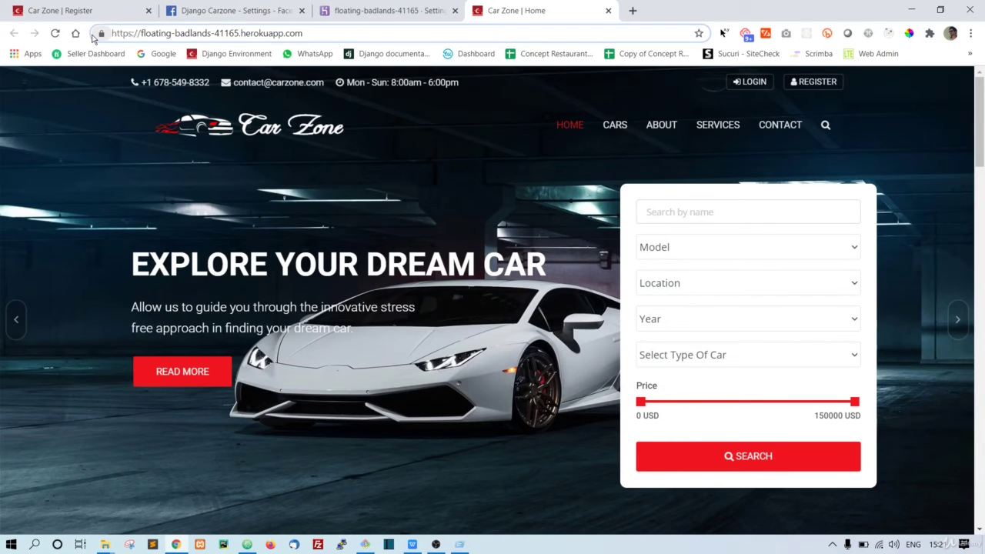
Step: Check the deployed home page's connection security and its HTTPS address
click(101, 33)
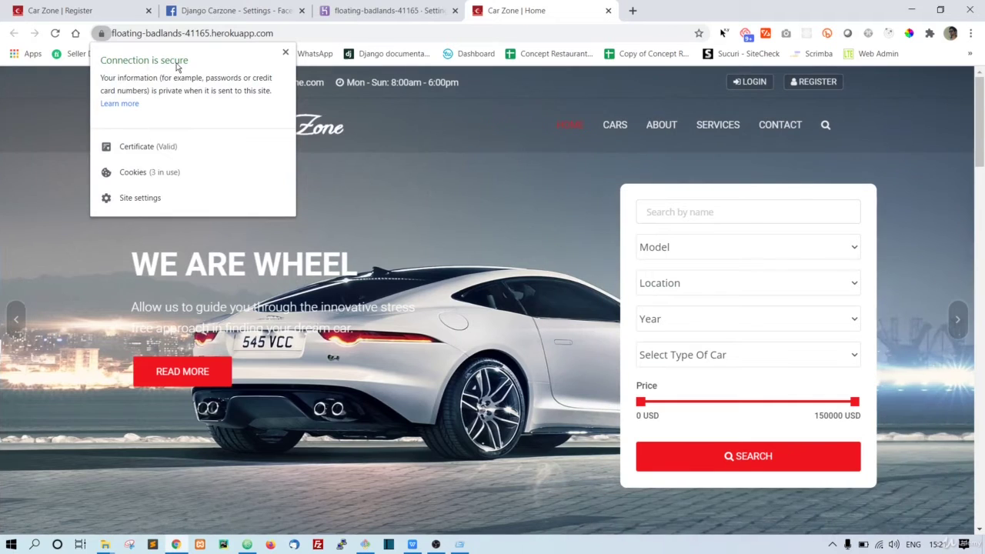
click(285, 51)
click(299, 33)
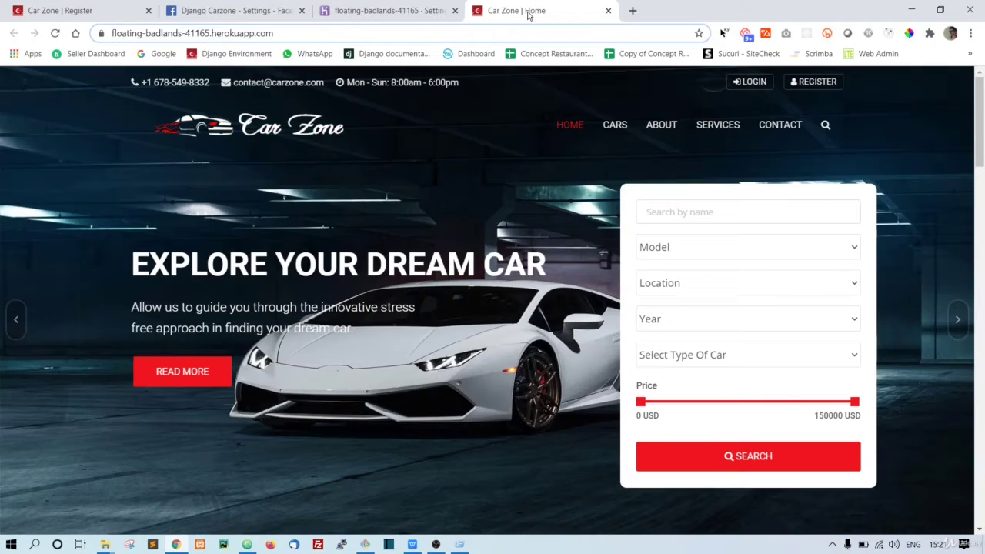
click(536, 11)
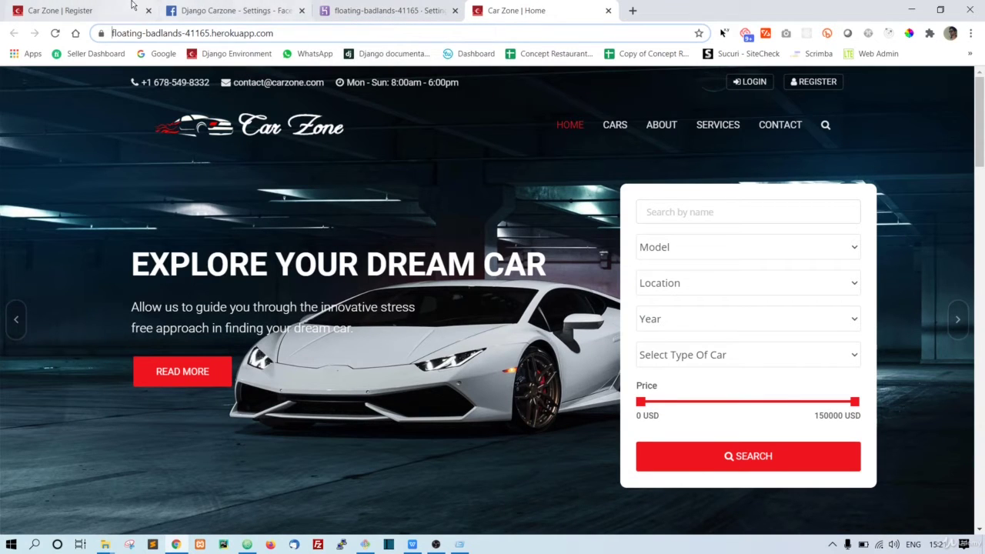
click(90, 11)
drag(225, 33, 166, 33)
click(433, 9)
click(523, 9)
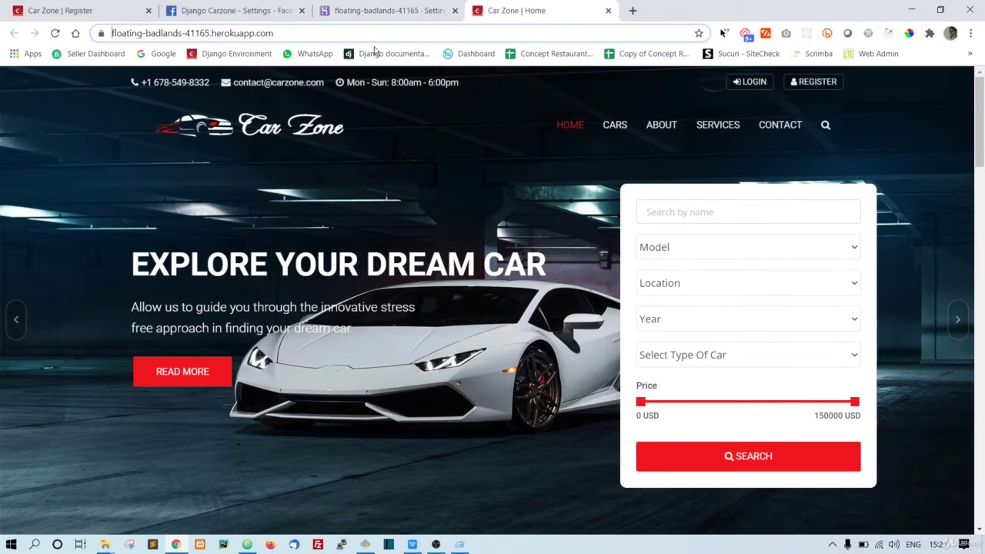
drag(306, 33, 85, 33)
key(ctrl+c)
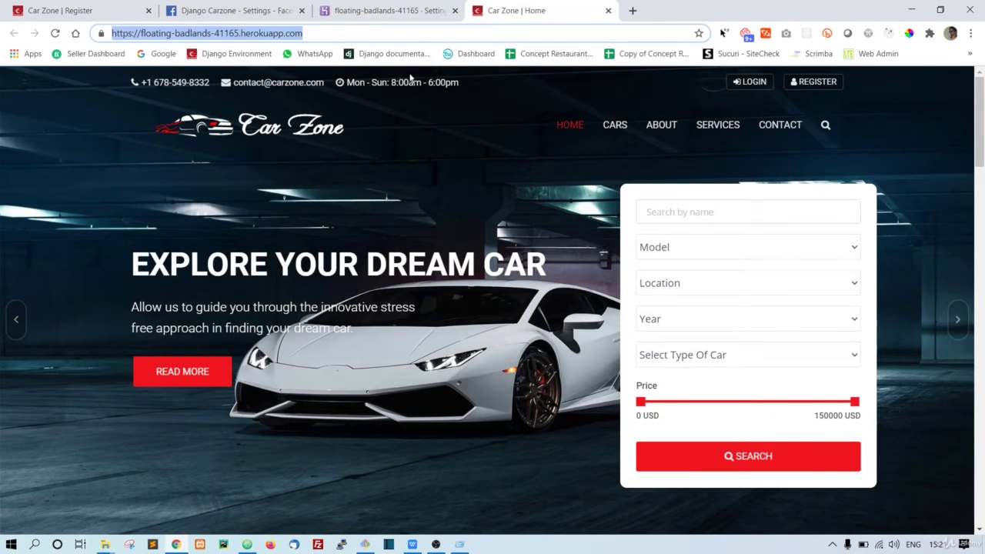
click(388, 7)
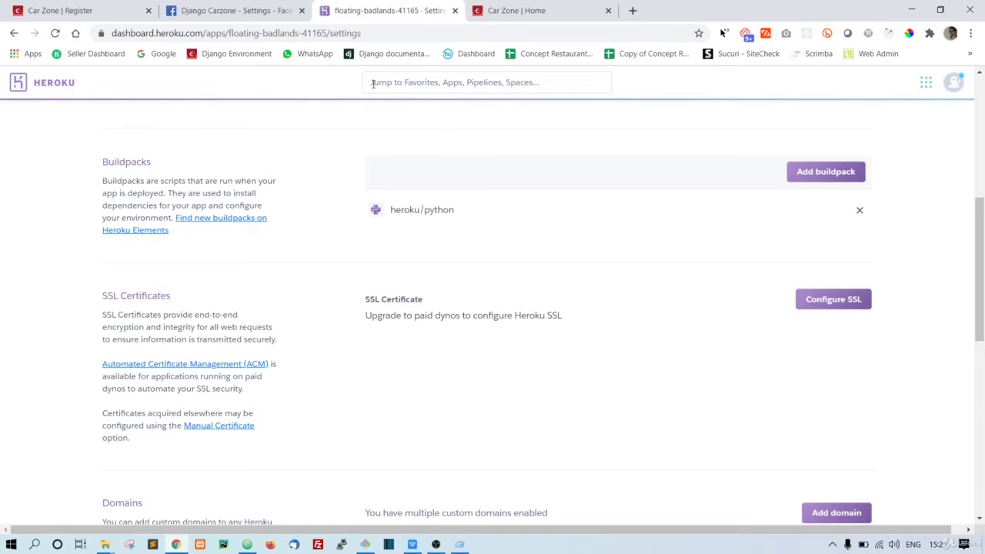
click(250, 9)
drag(358, 407, 218, 401)
key(ctrl+v)
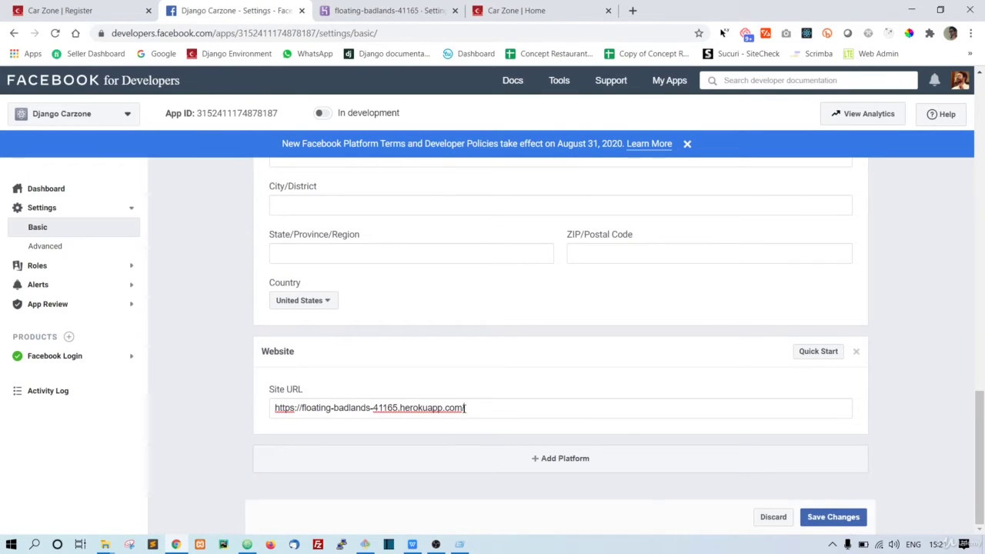
click(833, 521)
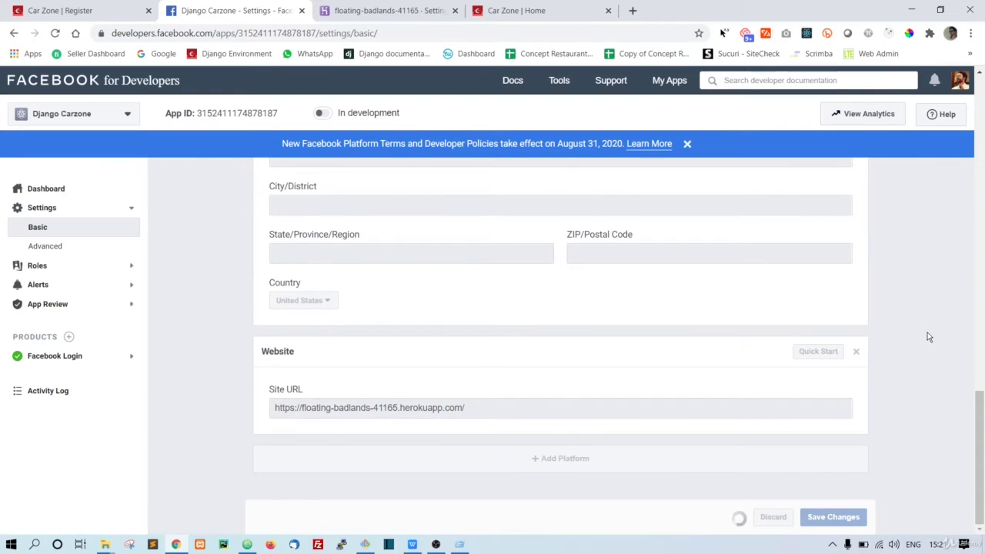
scroll(848, 486, down, 4)
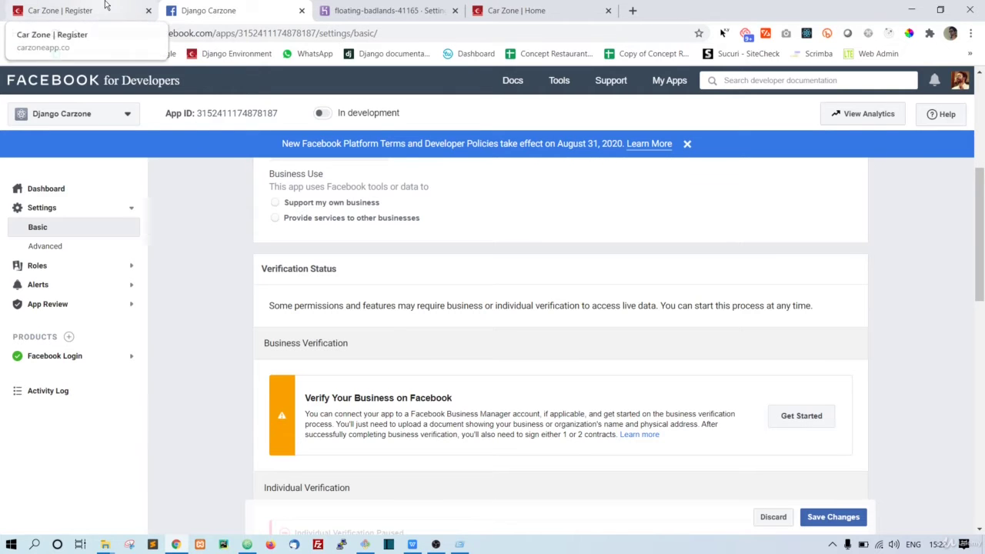
Step: Log in to the deployed Car Zone site with Facebook, verify the success message, then log out
click(531, 10)
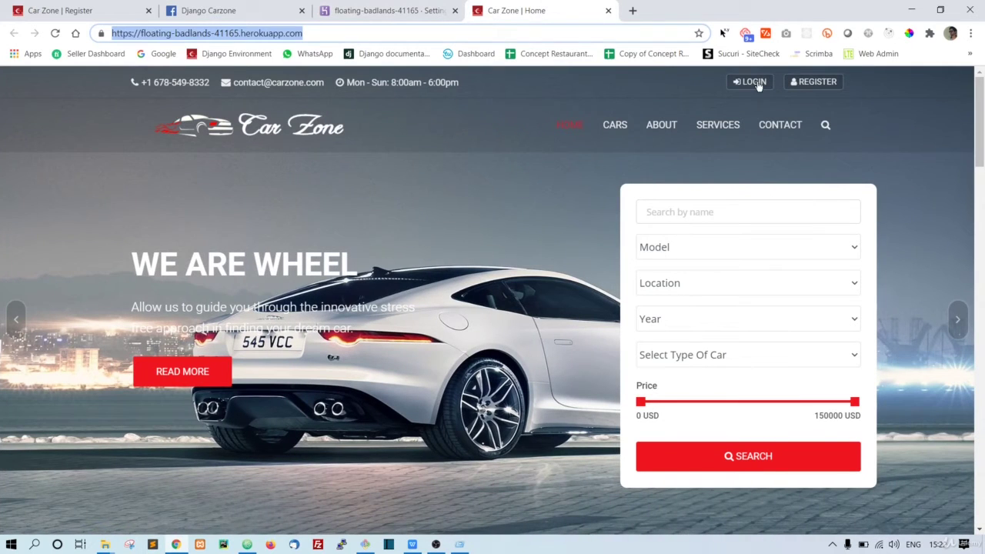
click(757, 80)
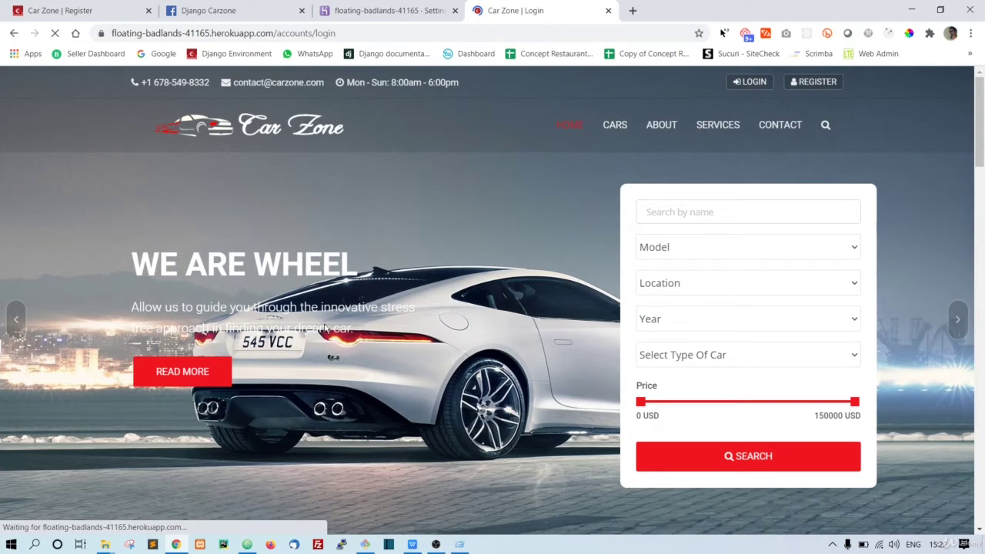
scroll(762, 277, down, 4)
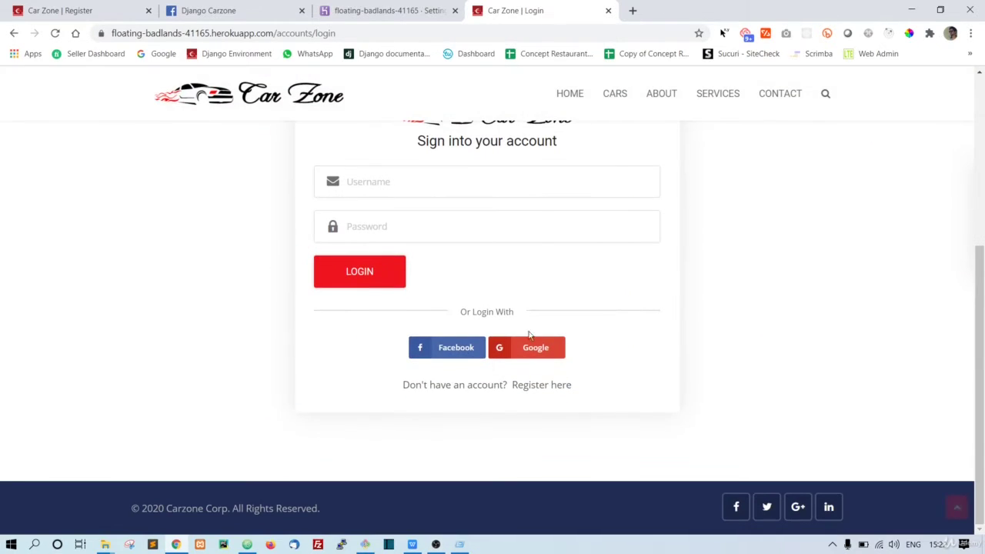
click(459, 352)
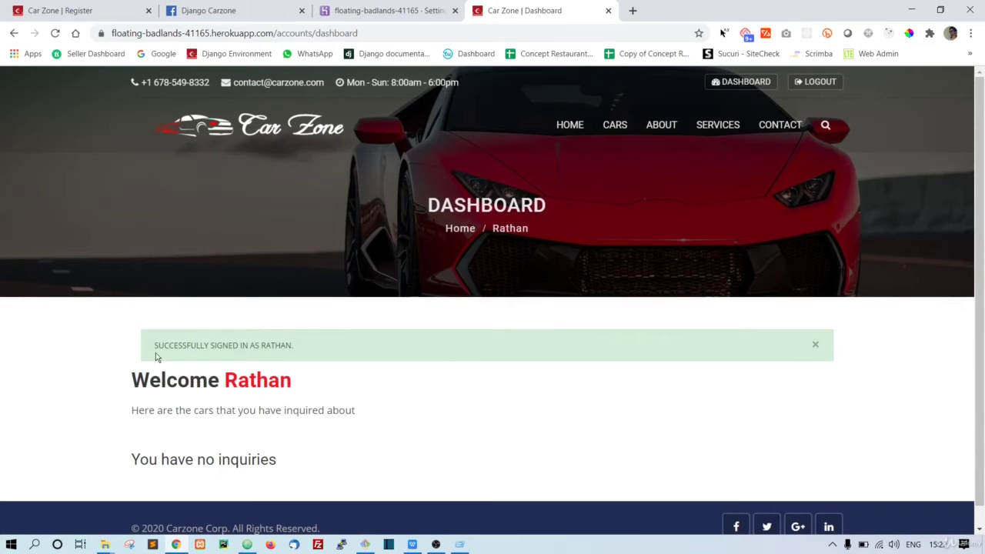
drag(157, 344, 287, 347)
click(367, 350)
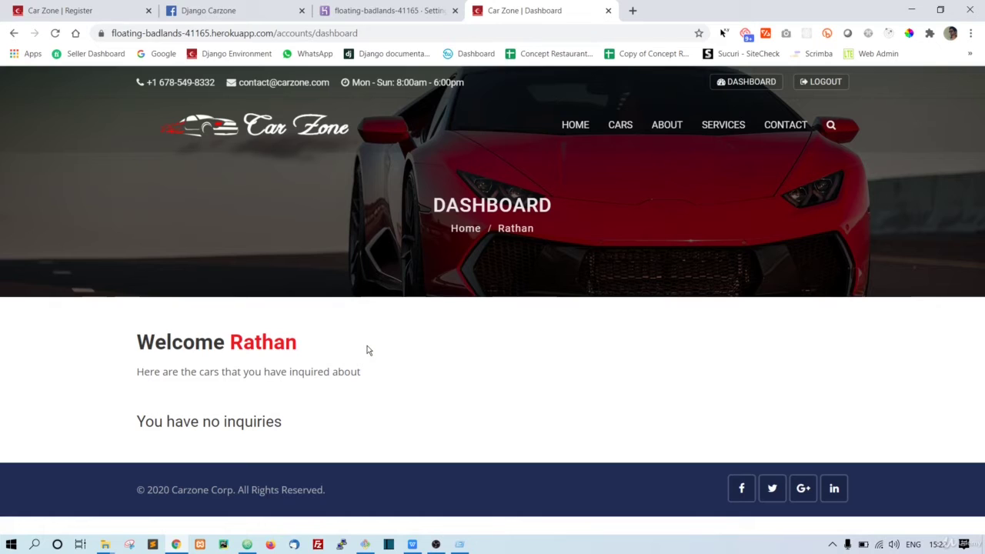
click(822, 83)
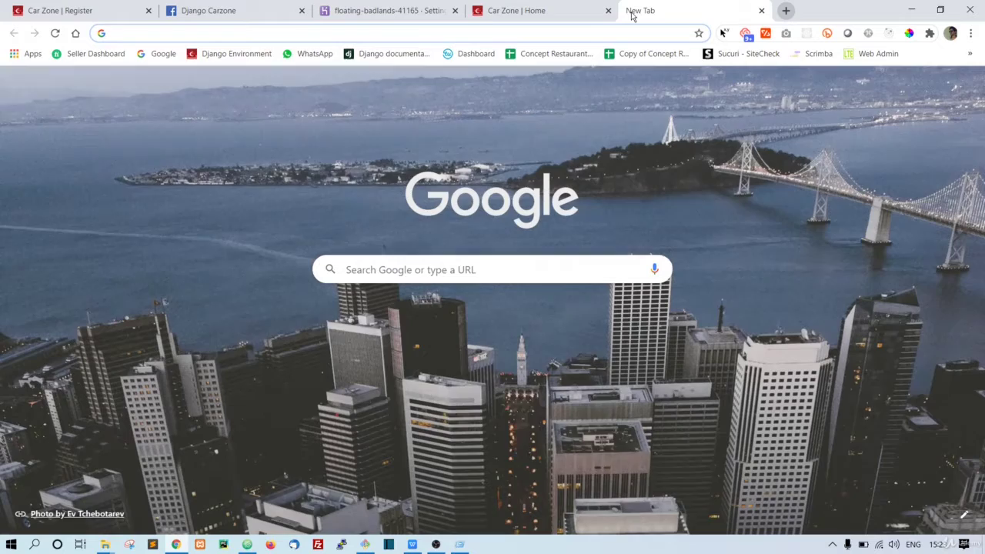
Step: Search for 'google developers con' and switch the console to the Carzone Login project
text(google developers con)
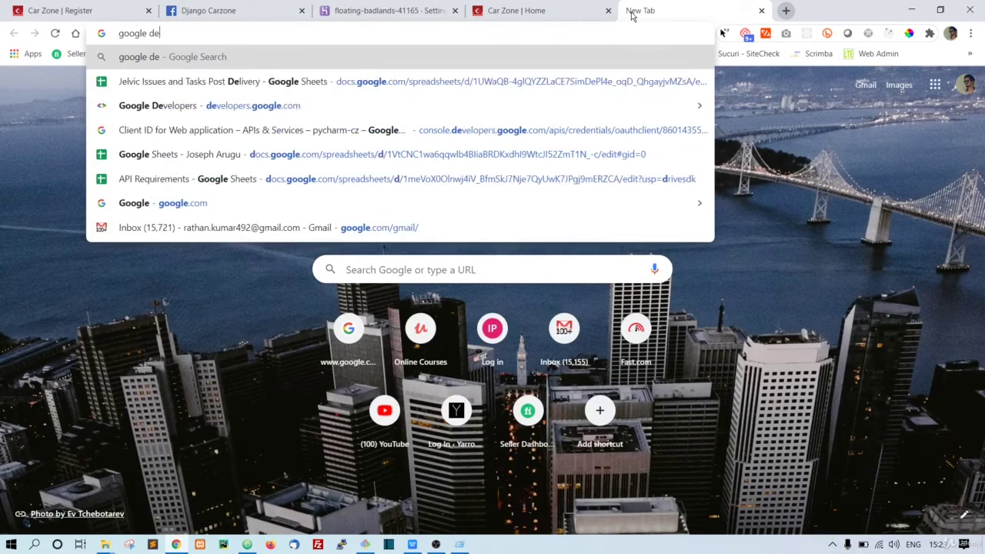
key(Return)
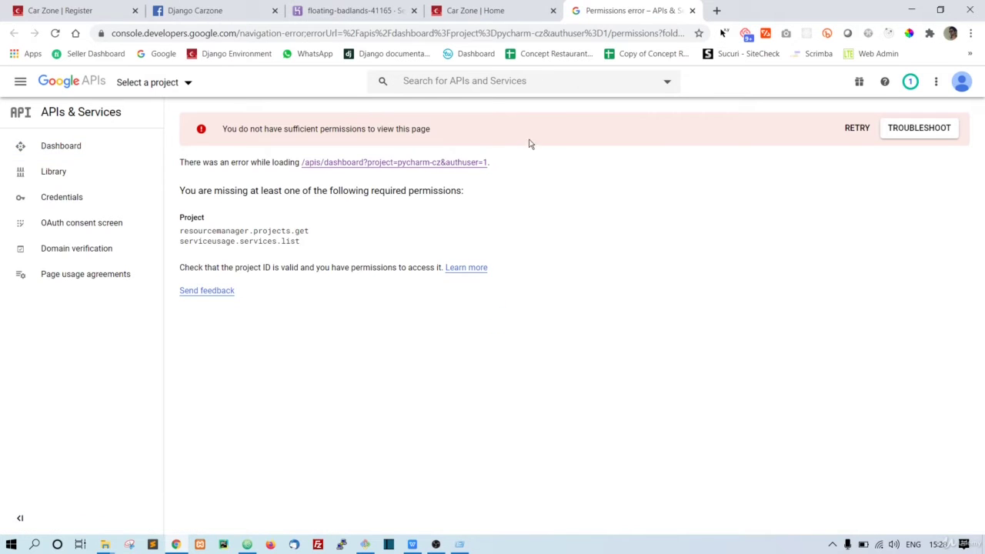
click(186, 84)
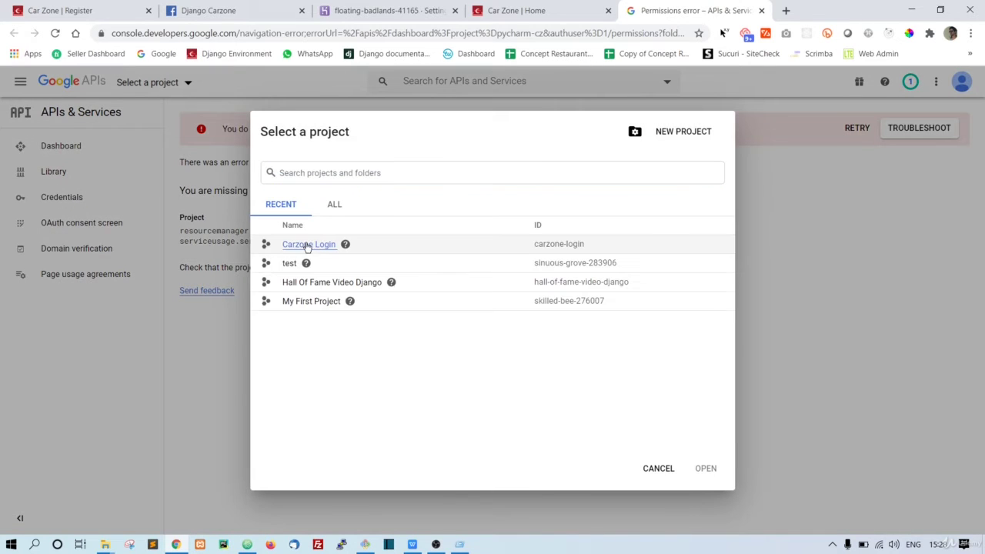
click(309, 244)
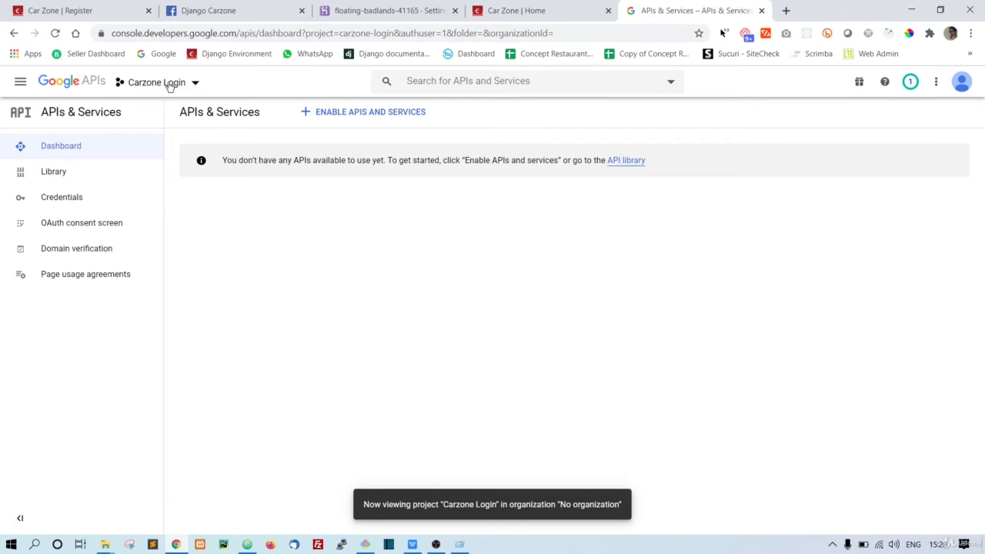
Step: Open the Carzone OAuth client under Credentials and inspect its localhost origin and redirect URI
click(104, 201)
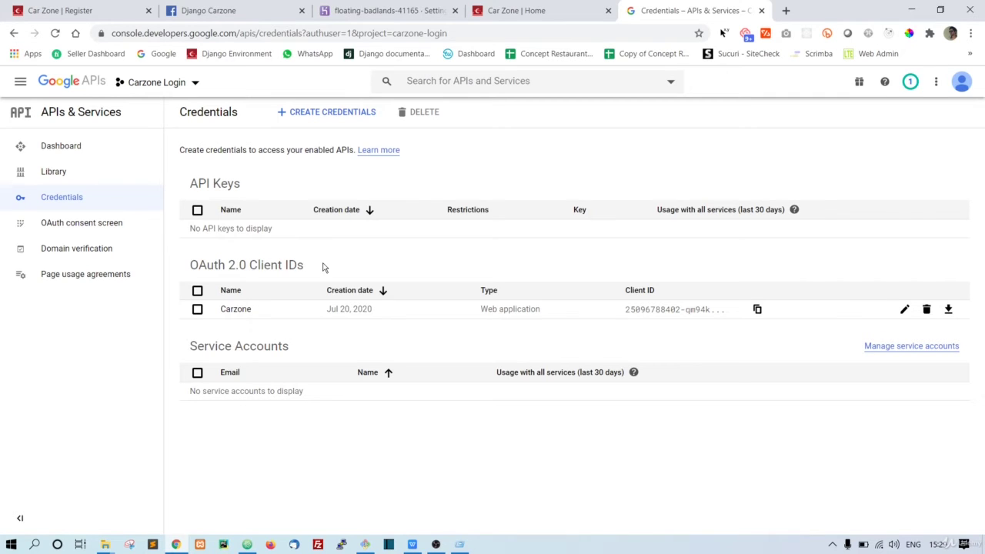
click(236, 310)
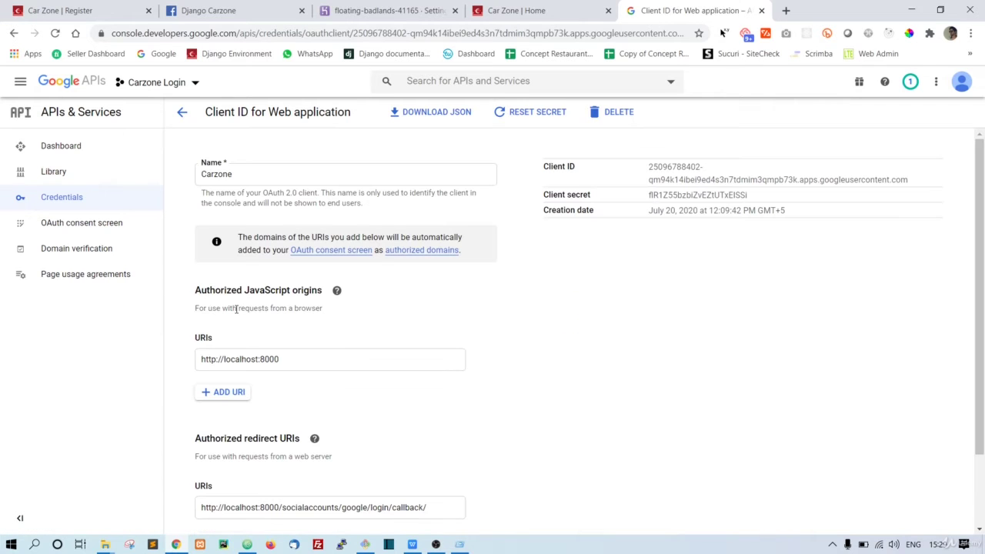
drag(341, 361, 190, 364)
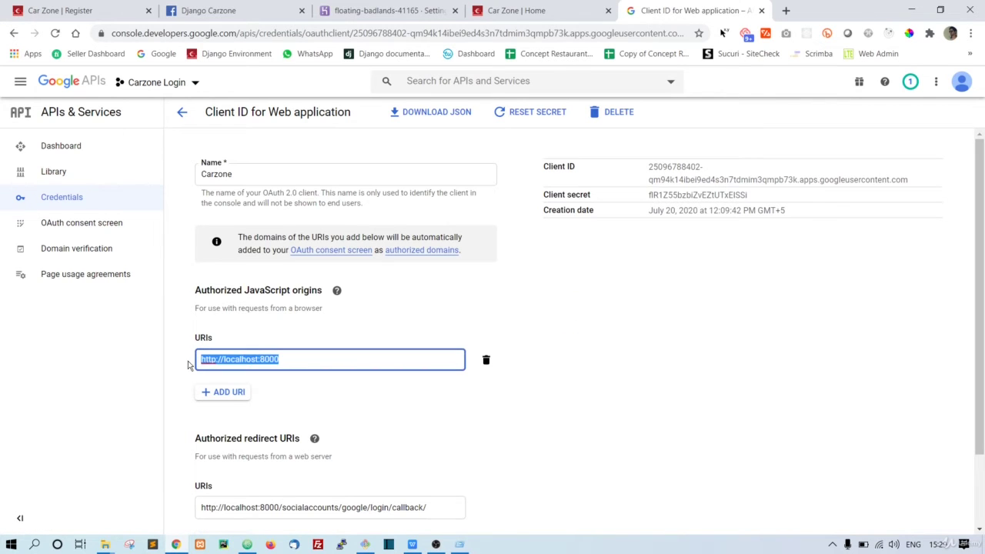
drag(336, 354, 312, 349)
scroll(189, 424, down, 2)
click(543, 410)
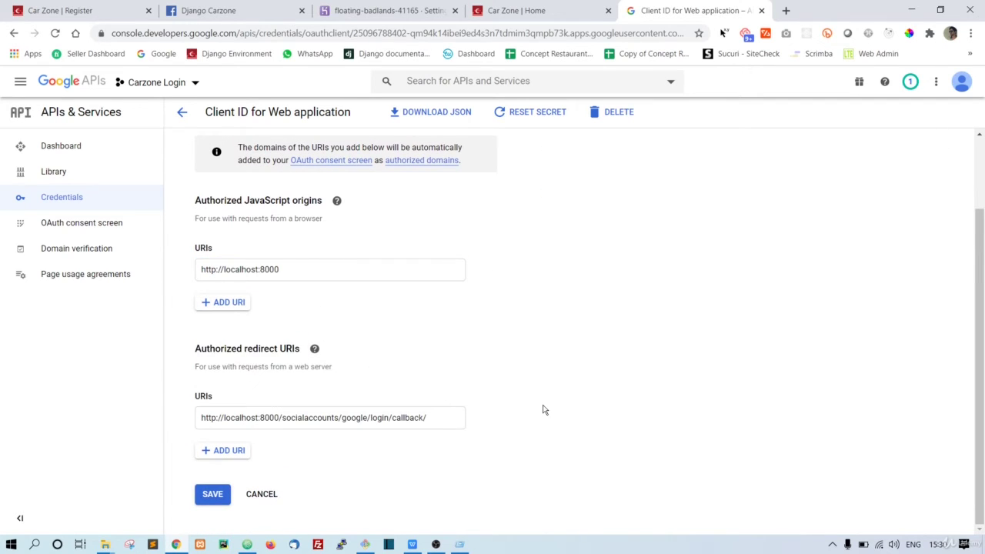
scroll(299, 339, up, 1)
scroll(300, 339, down, 1)
drag(339, 292, 199, 293)
click(516, 10)
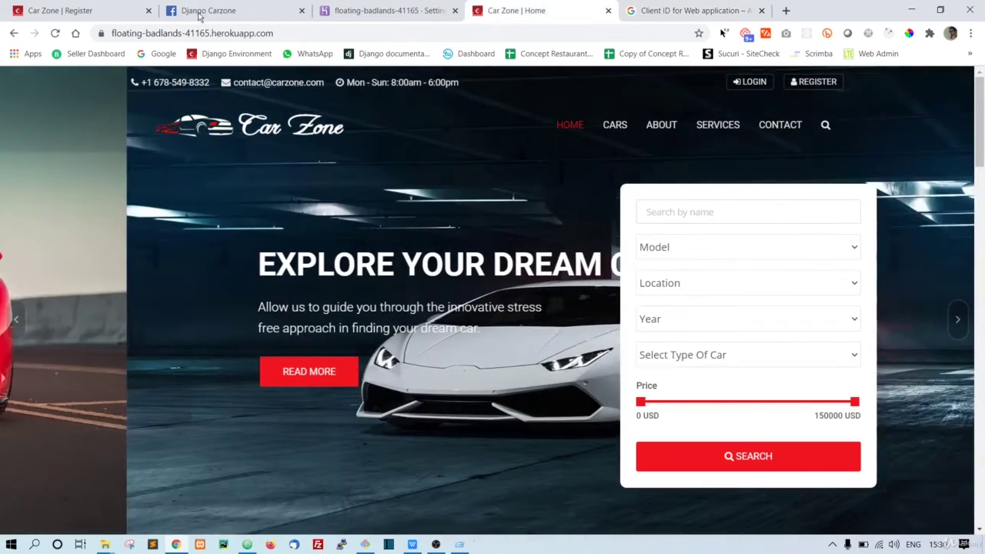
click(240, 34)
key(ctrl+c)
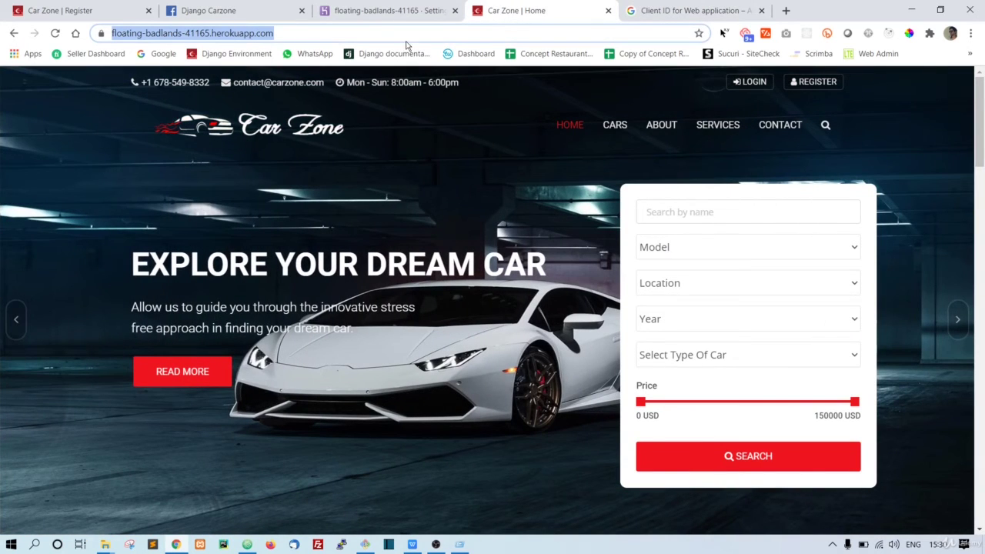
click(686, 10)
drag(334, 297, 137, 299)
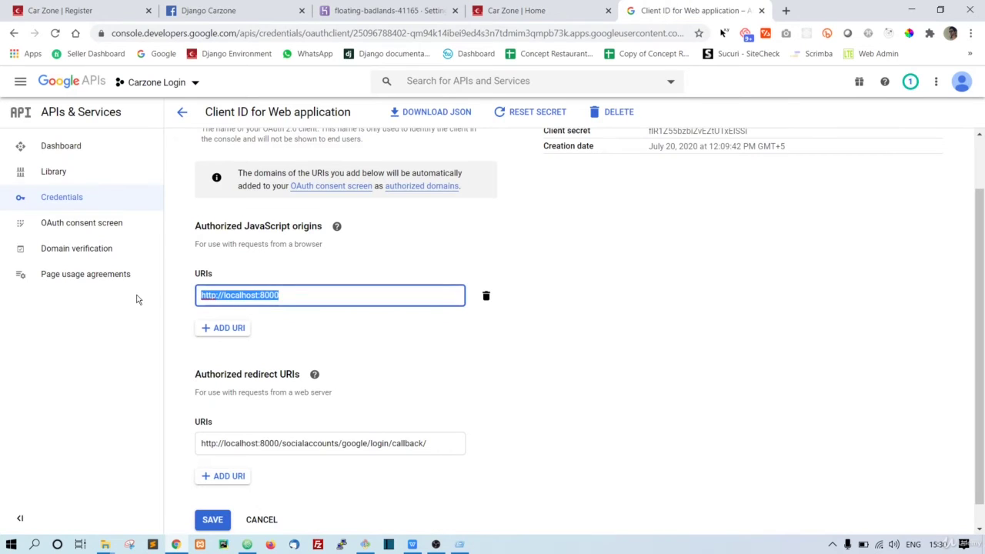
key(ctrl+v)
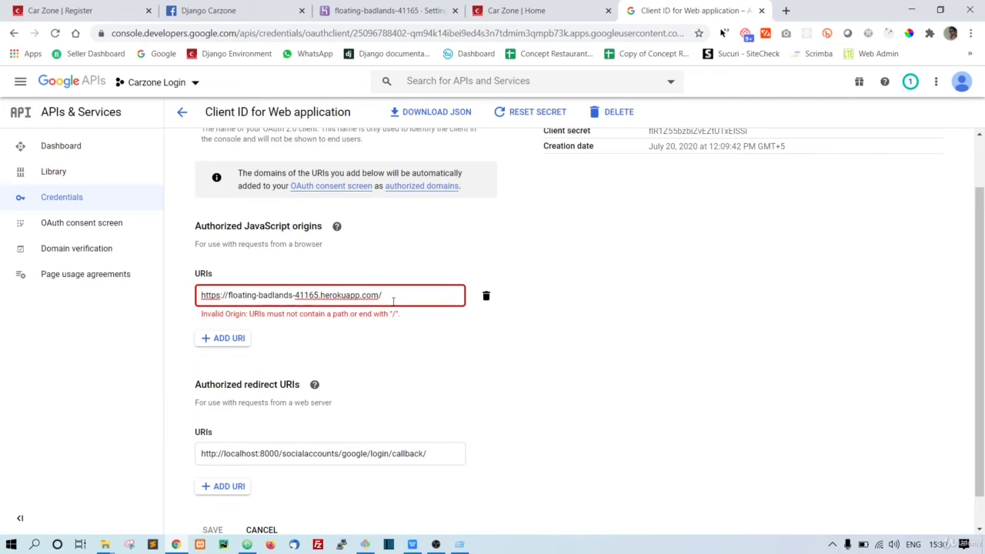
key(BackSpace)
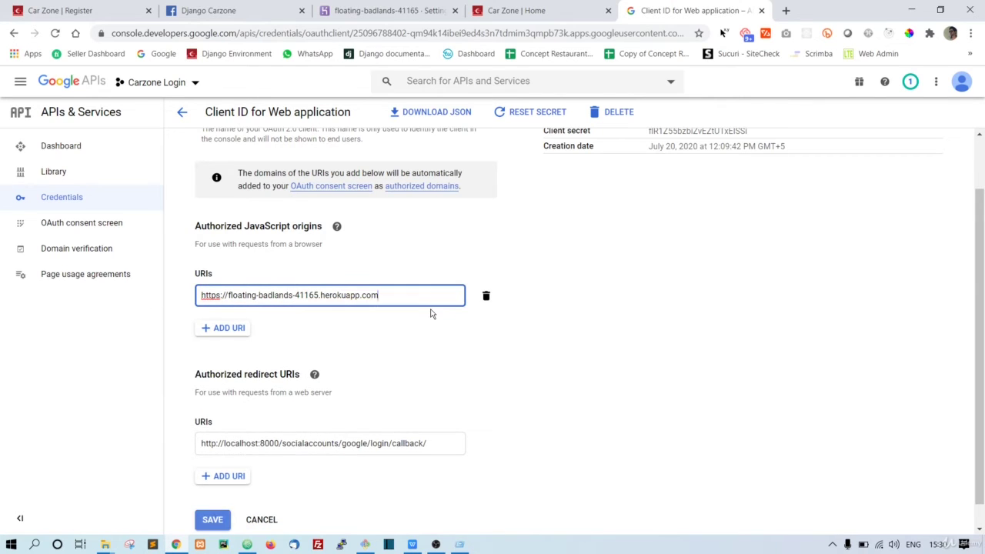
Step: Replace the redirect URI's localhost host with the Heroku URL and save the client
scroll(426, 417, down, 1)
click(426, 417)
text(/)
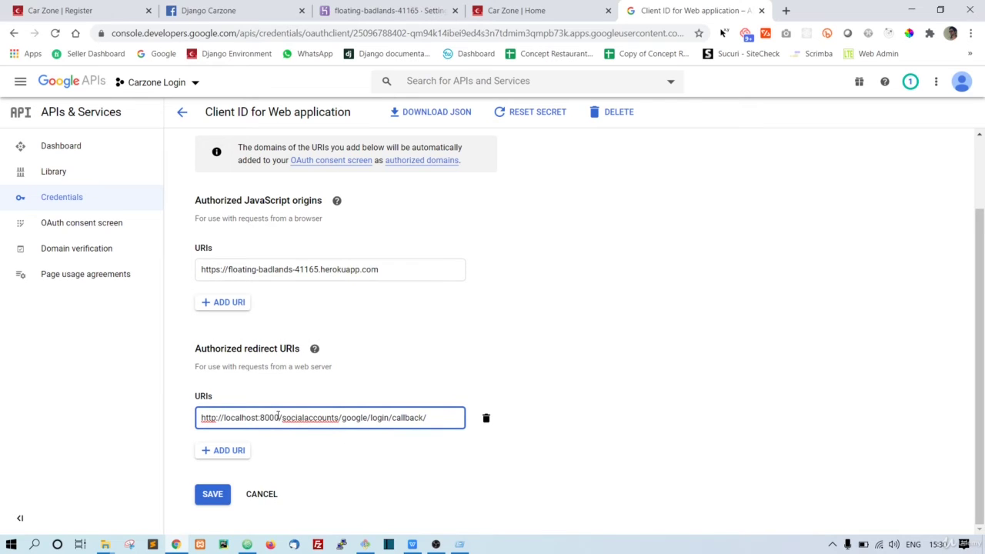
drag(280, 417, 192, 420)
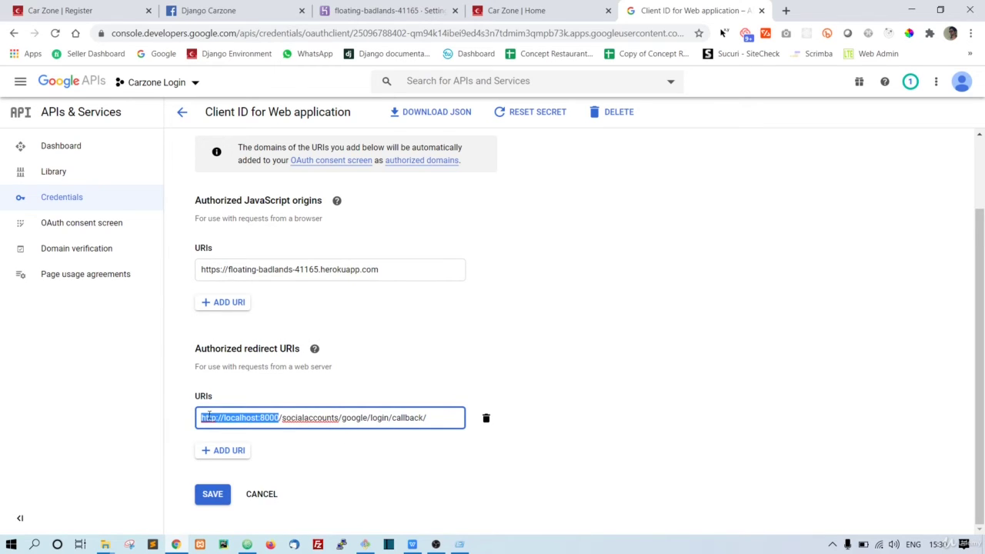
key(ctrl+v)
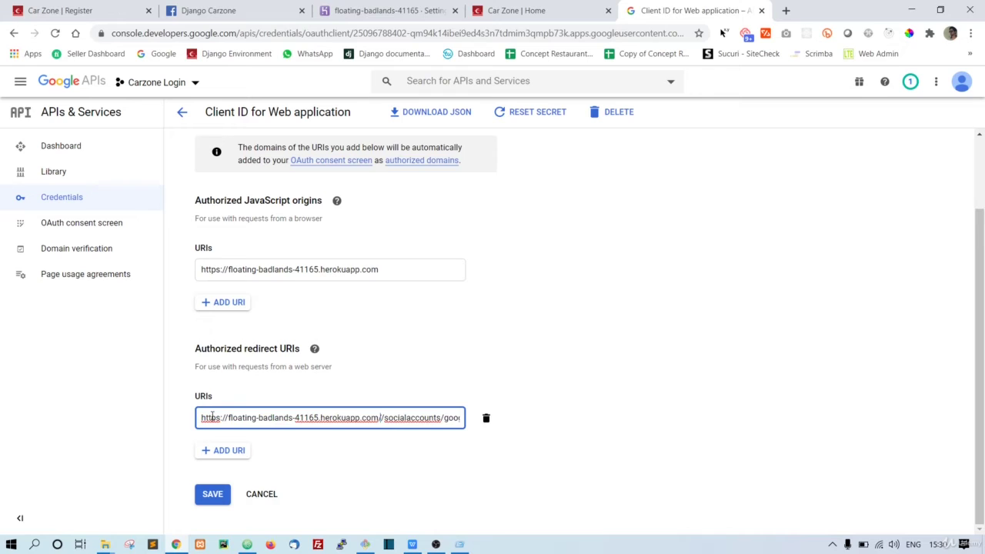
key(BackSpace)
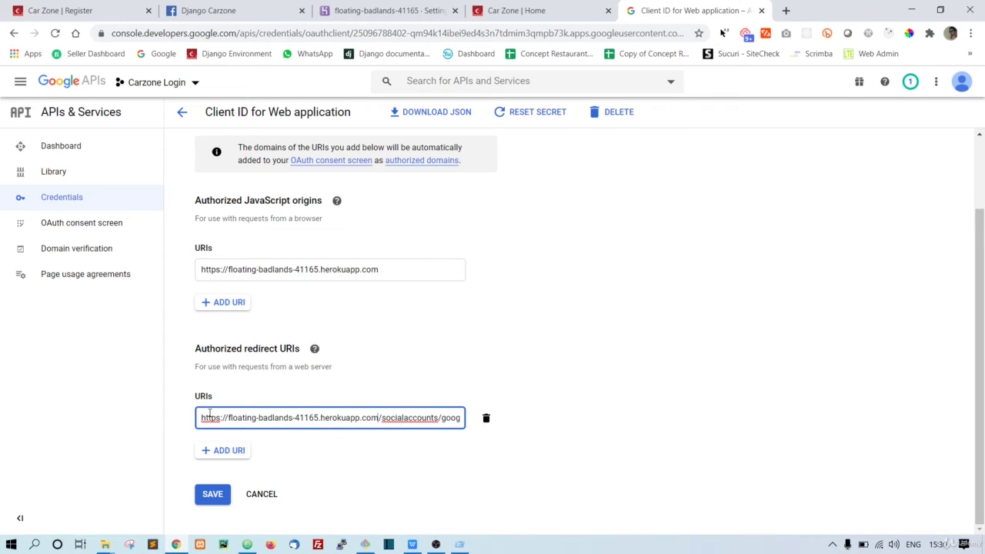
drag(203, 418, 530, 418)
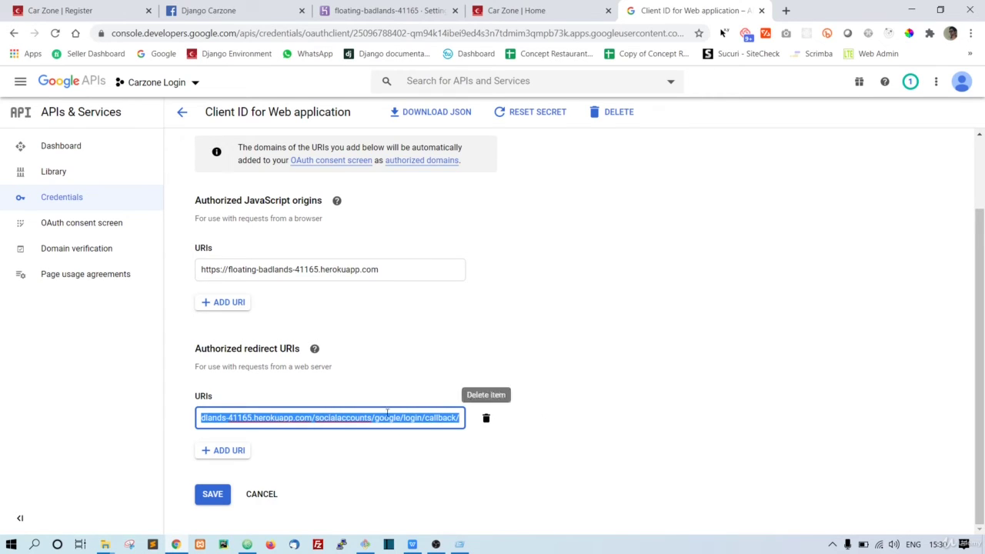
click(374, 425)
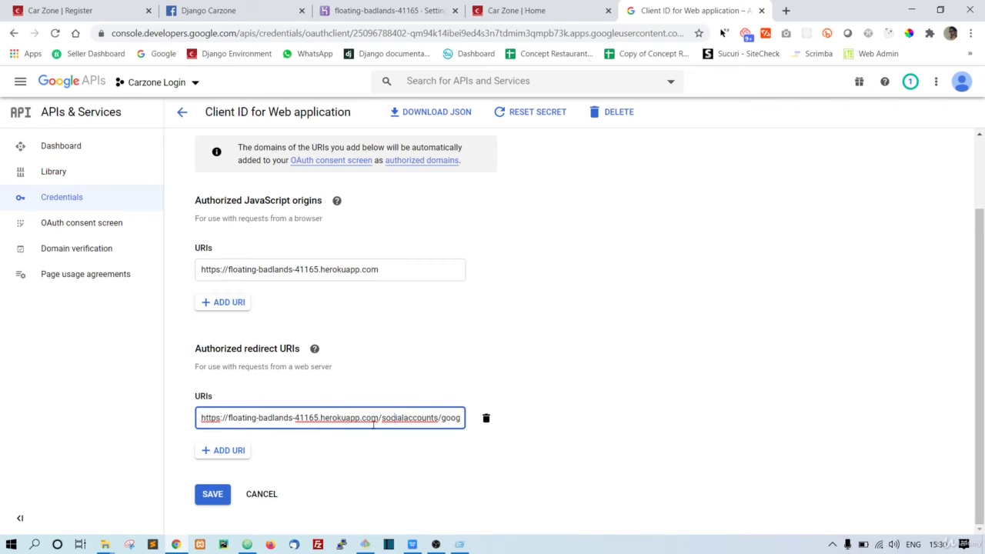
click(213, 495)
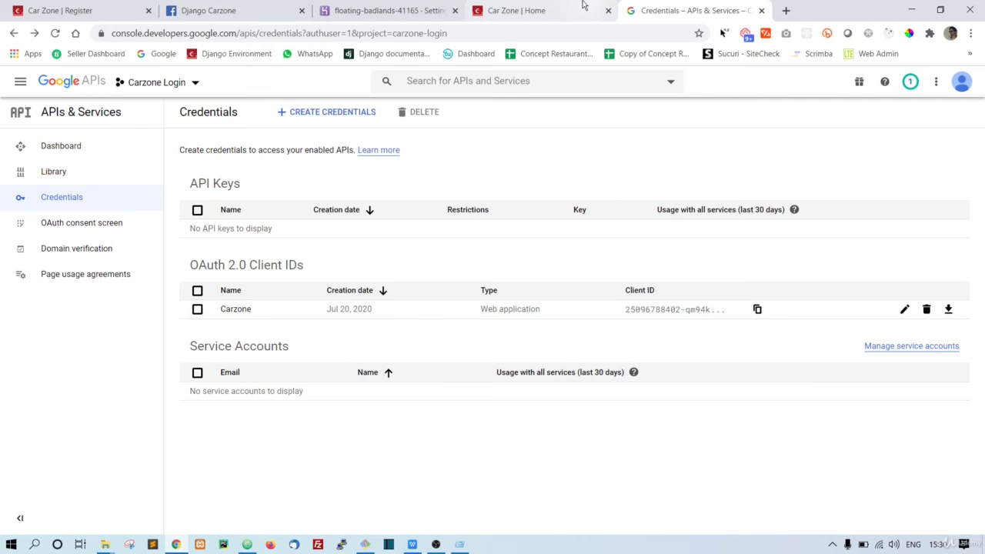
Step: Try Google sign-in from the Car Zone login page and highlight the 'SocialApp matching query does not exist' error
click(539, 11)
click(753, 83)
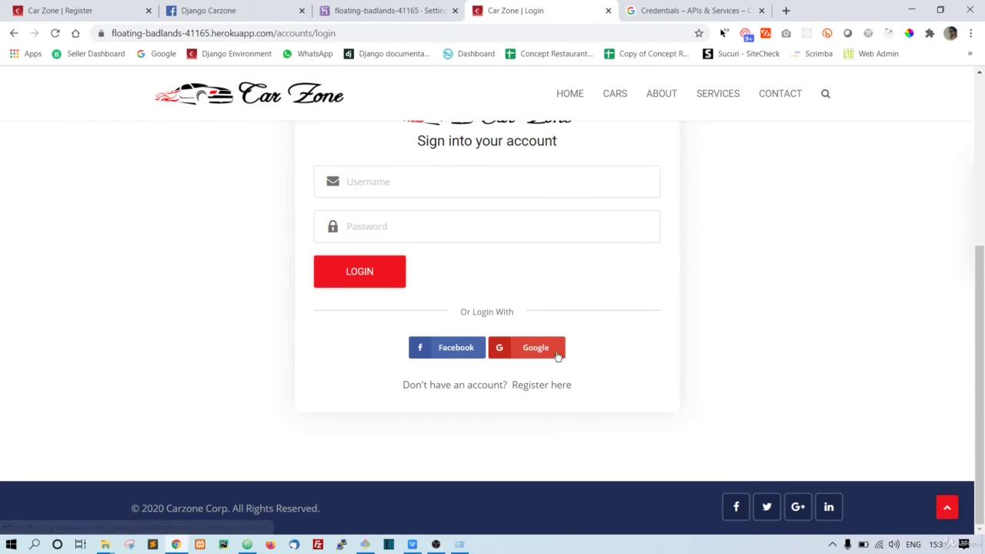
click(534, 352)
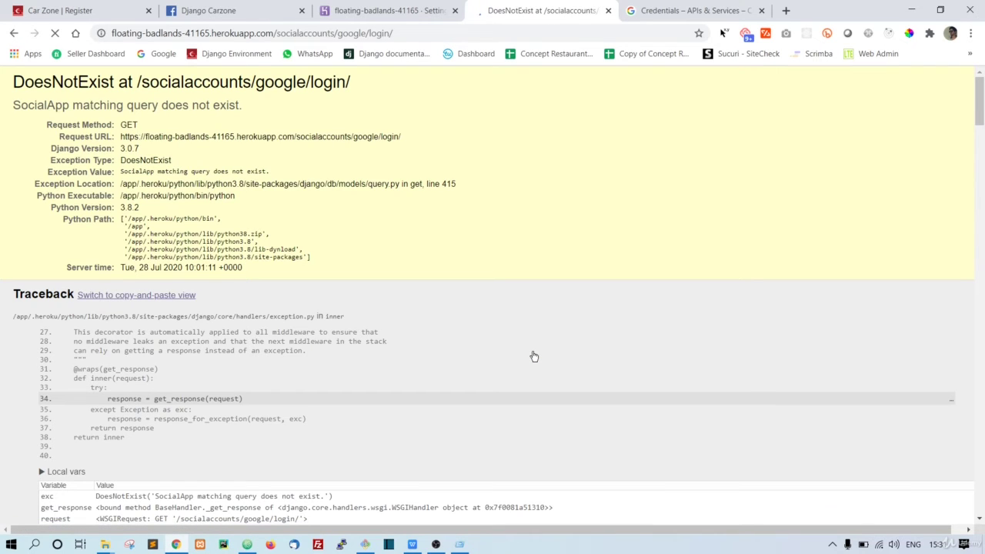
drag(54, 105, 201, 108)
click(281, 119)
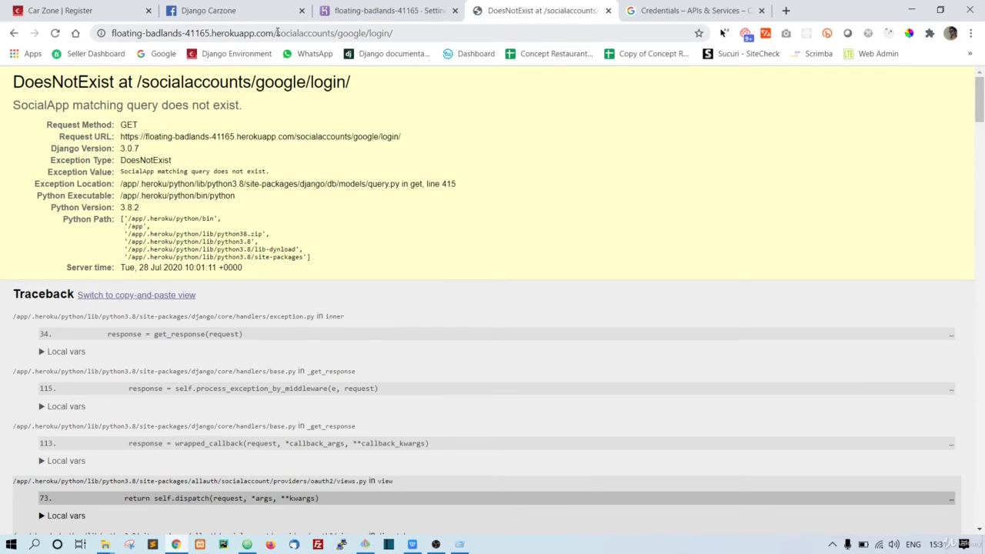
triple_click(127, 104)
Step: Go to the site's /admin page and log in with the saved admin credentials
drag(279, 32, 396, 33)
text(admin)
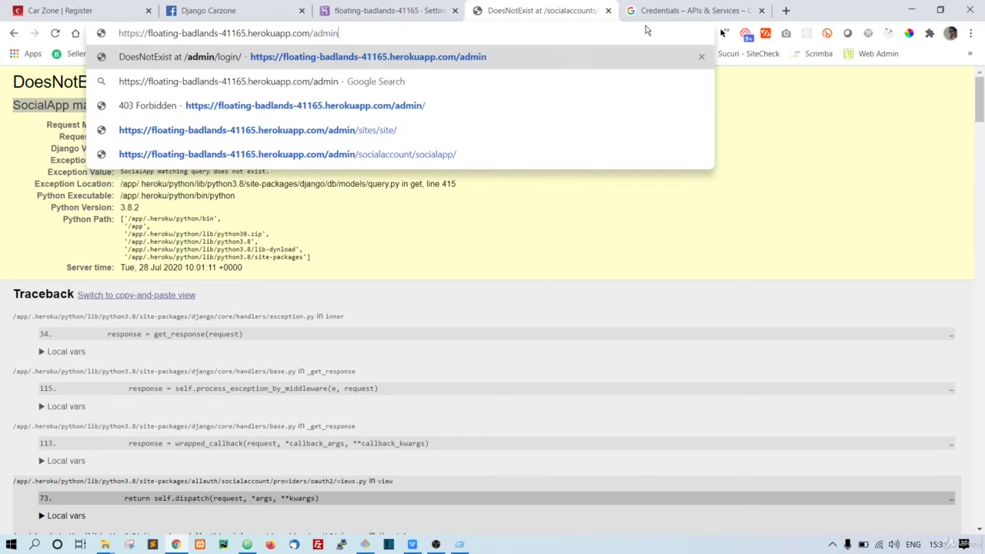
key(Return)
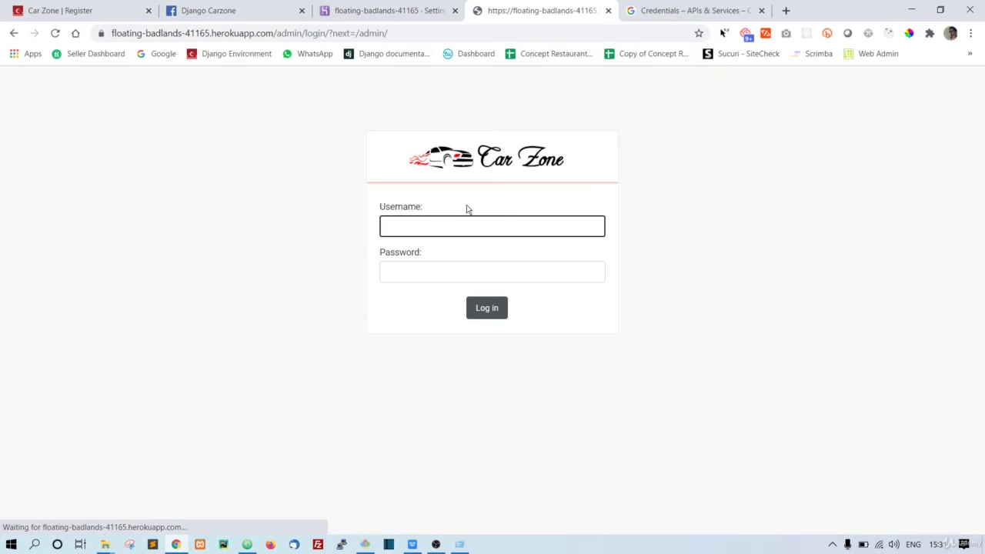
click(421, 224)
click(415, 255)
click(460, 267)
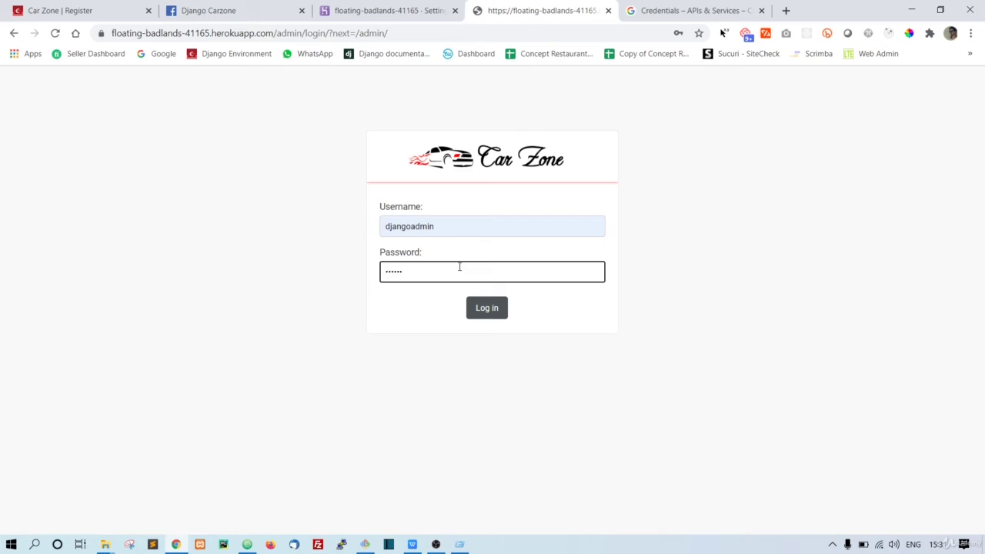
click(487, 308)
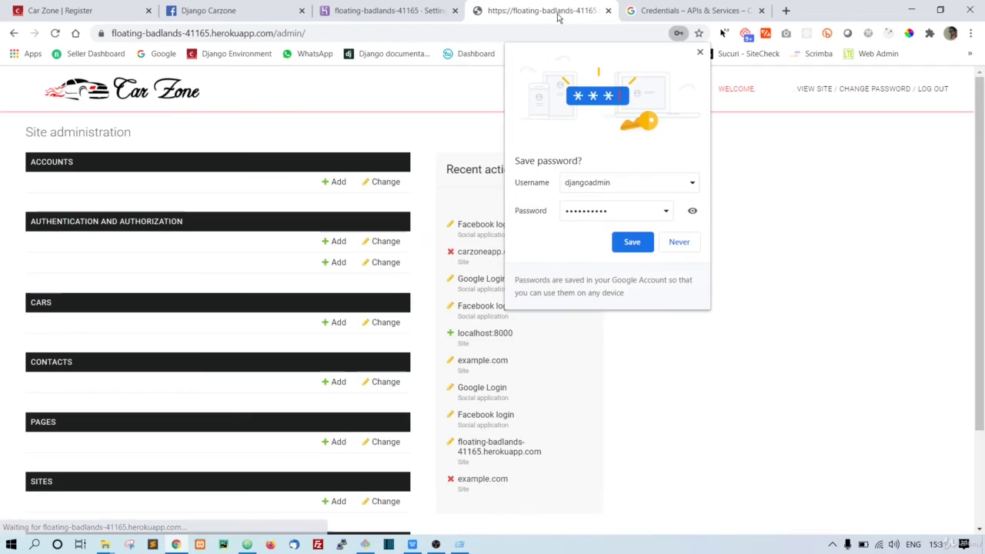
Step: Move carzoneapp.co into the Google Login social application's chosen sites, save, and log out
scroll(785, 329, down, 2)
click(73, 479)
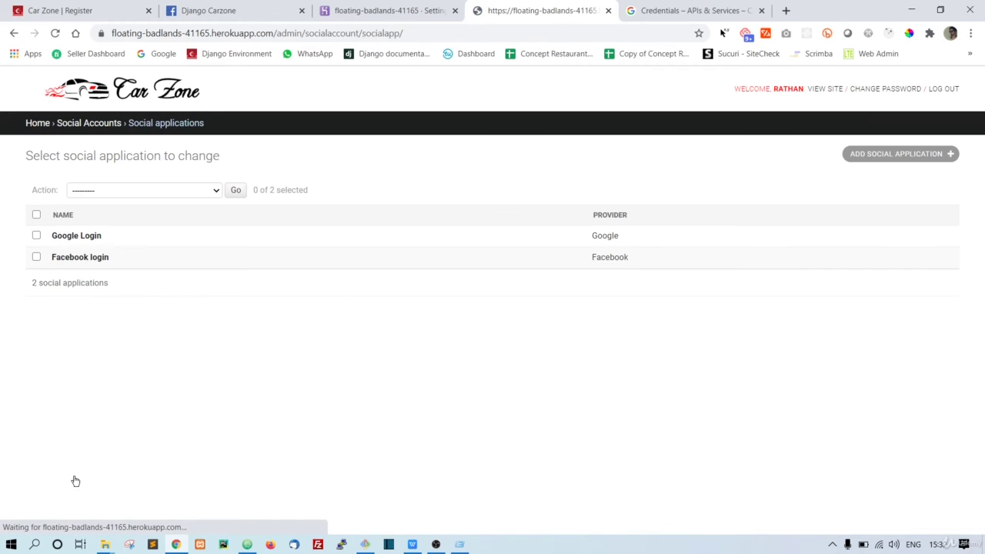
click(76, 239)
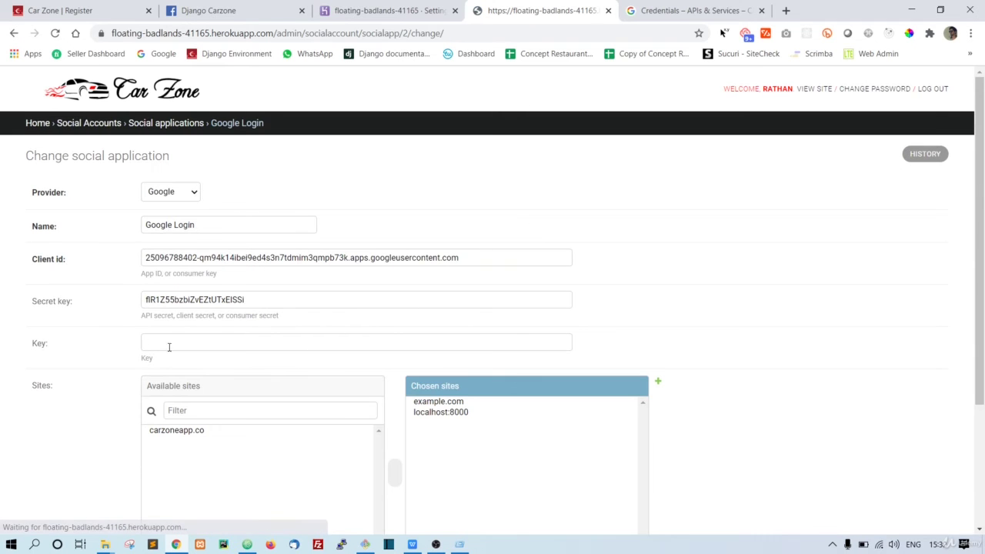
scroll(805, 356, down, 2)
click(177, 260)
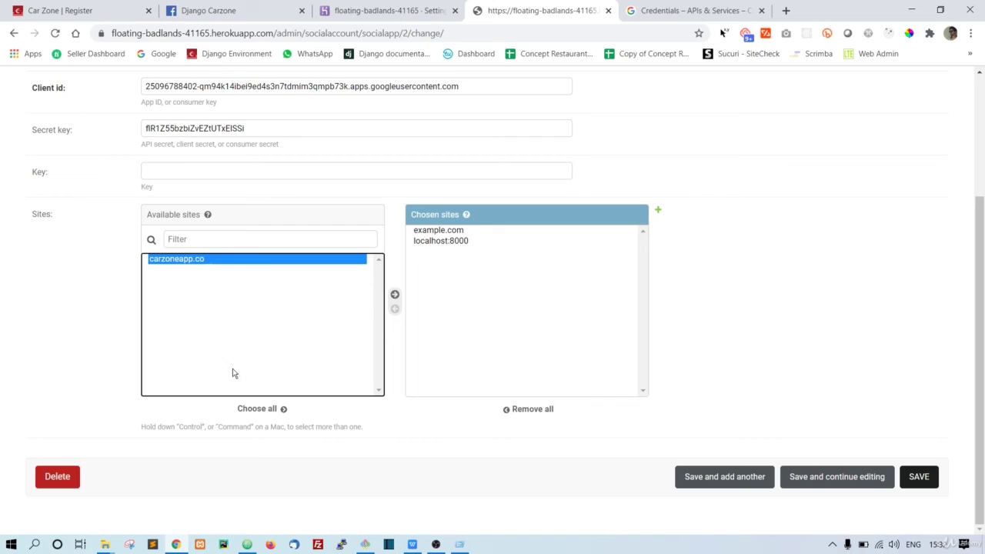
click(395, 297)
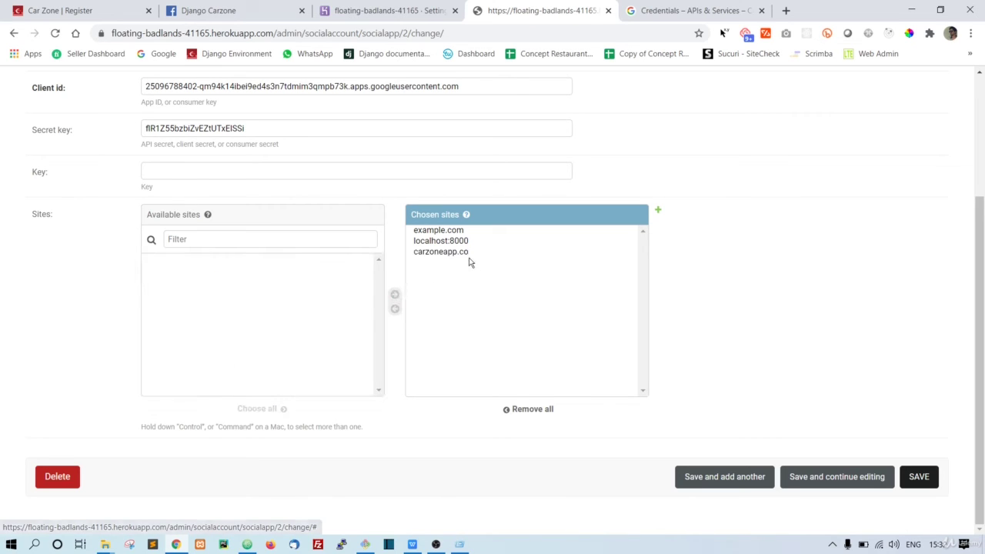
click(924, 479)
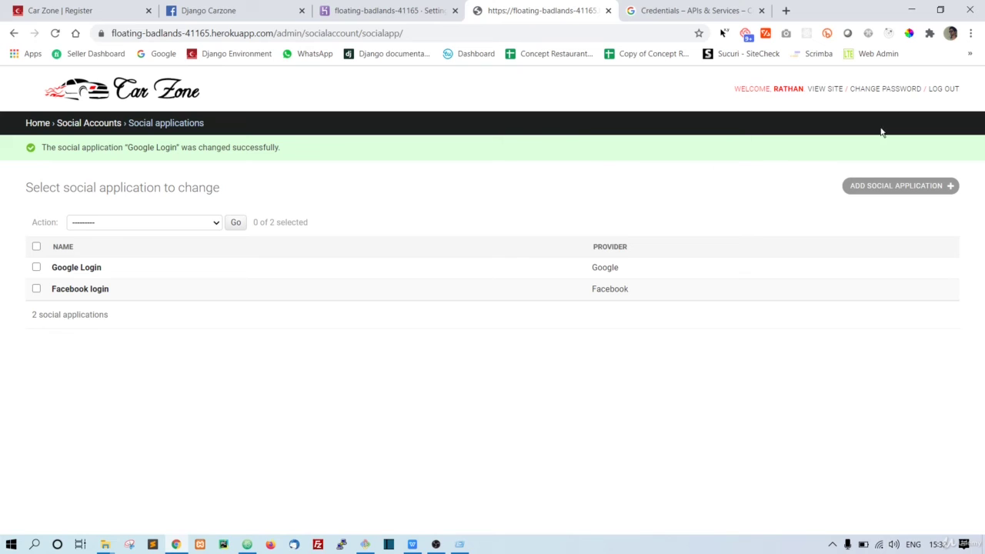
click(946, 91)
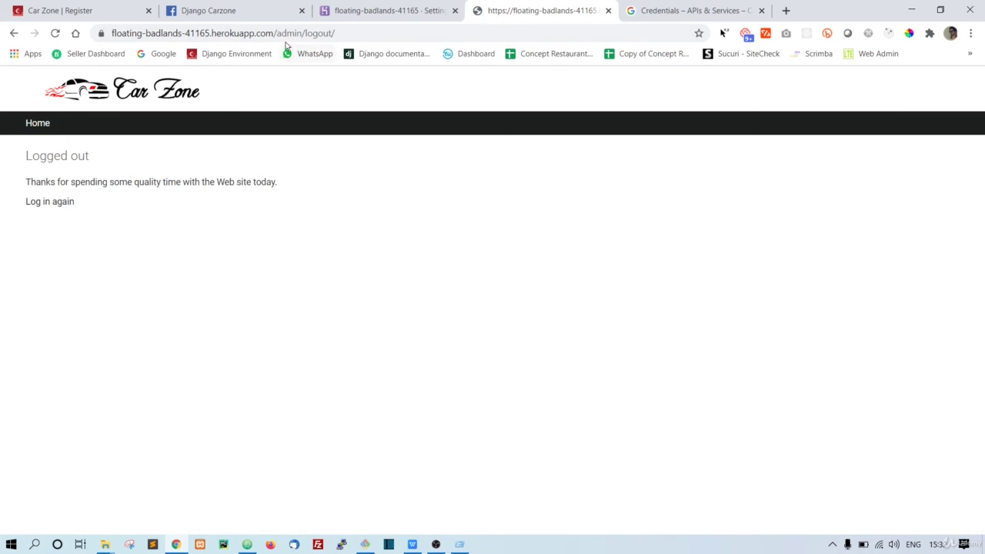
Step: From the site's home page, sign in with Google using the third account to reach the dashboard
drag(277, 33, 334, 33)
key(BackSpace)
key(Return)
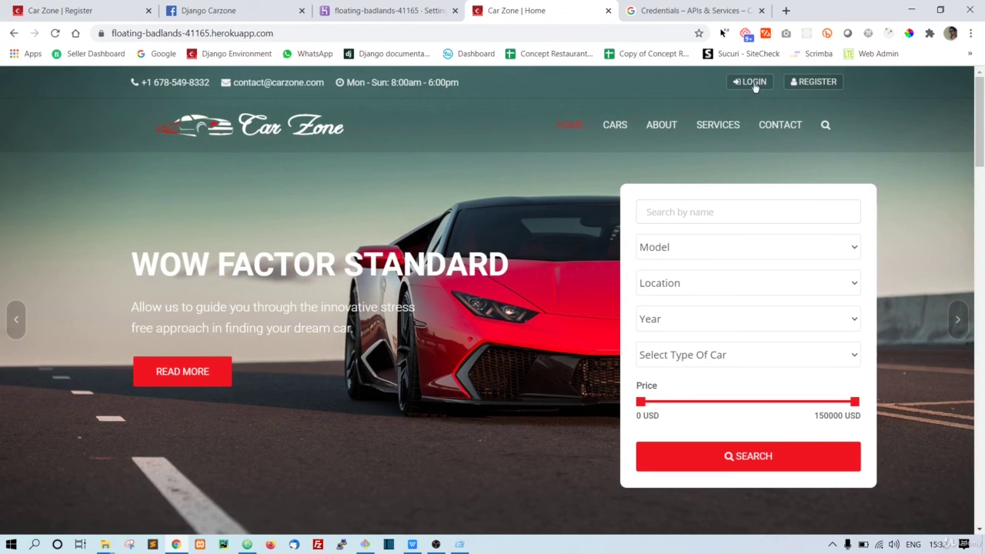
click(751, 81)
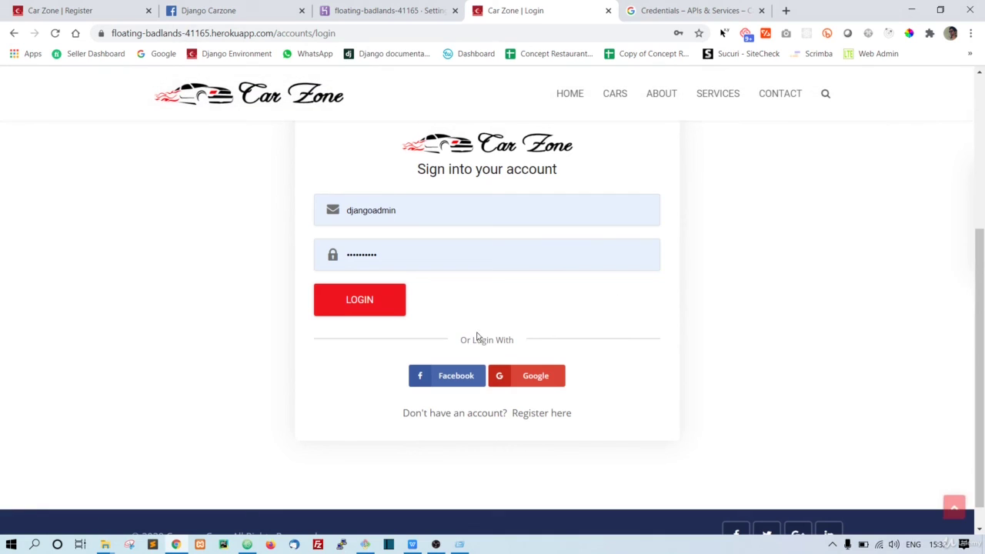
click(536, 378)
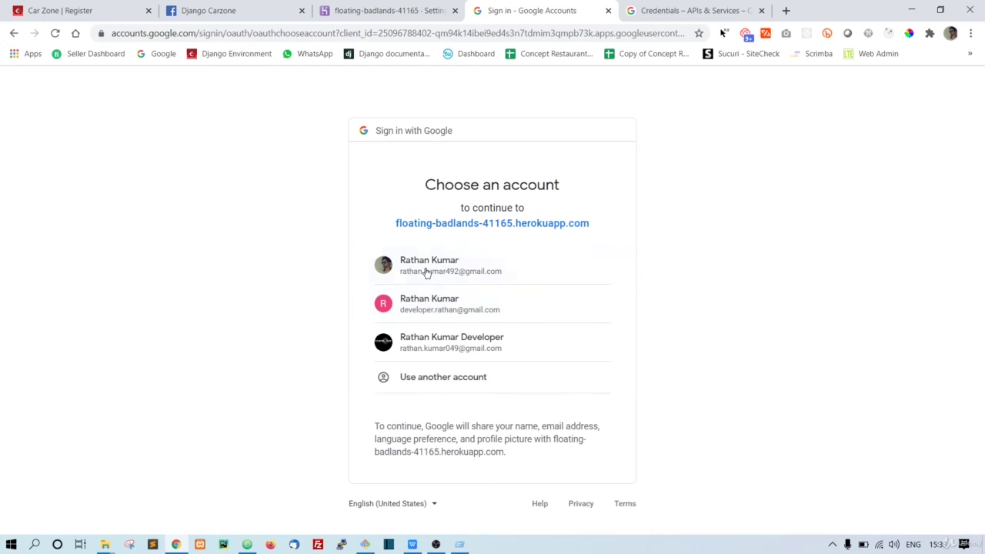
click(492, 347)
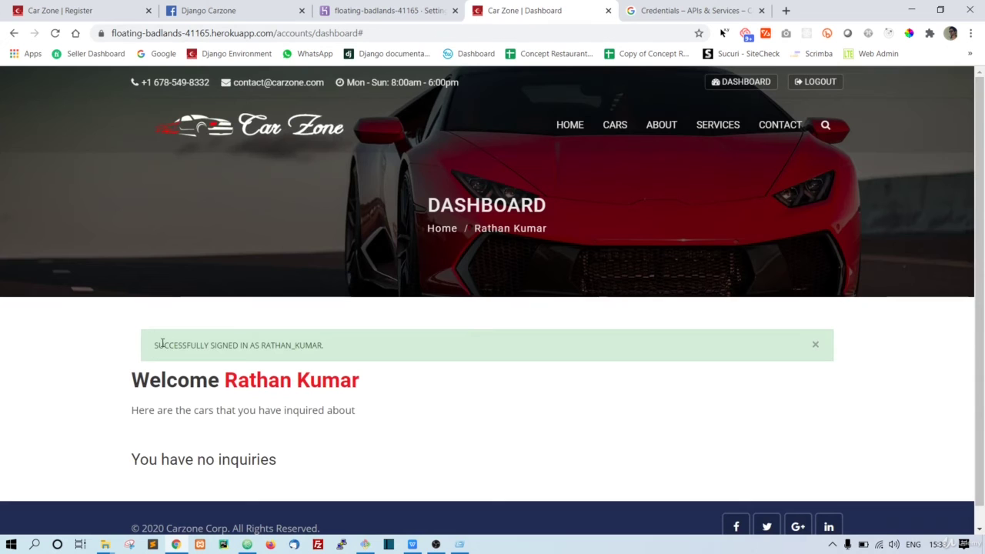
drag(163, 343, 385, 351)
click(397, 351)
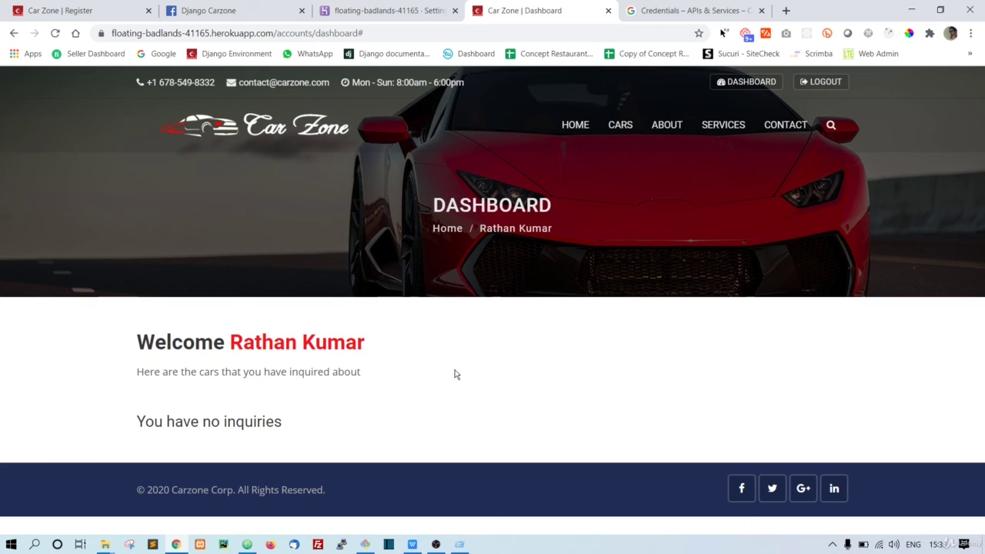
Step: Return to the home page and browse the WOW FACTOR STANDARD hero section
click(302, 131)
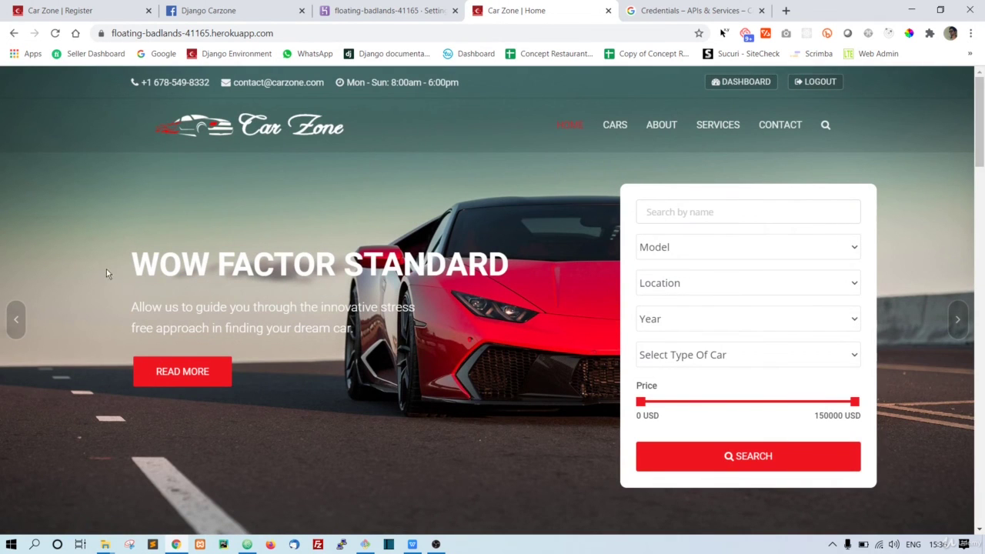
drag(129, 264, 509, 265)
drag(228, 307, 275, 308)
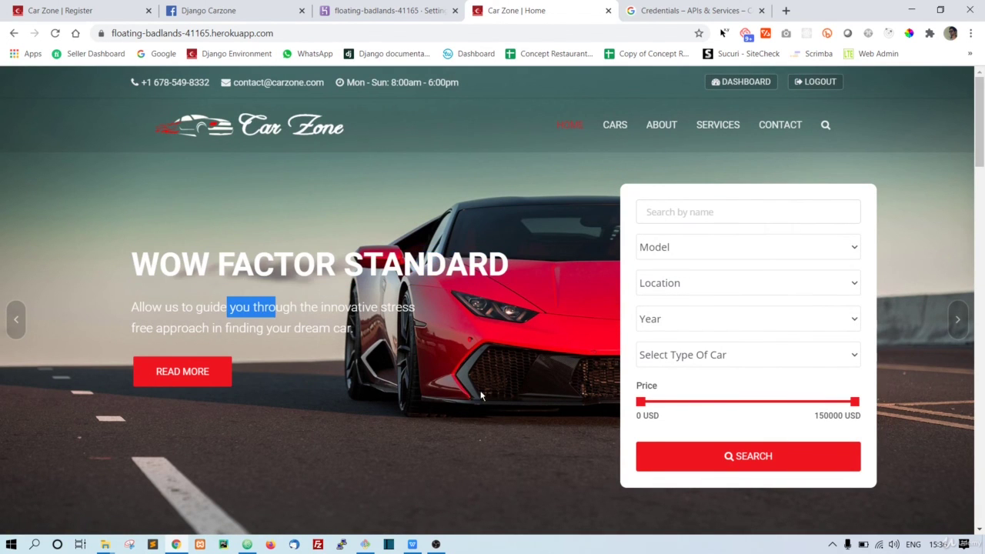
scroll(475, 400, down, 9)
scroll(406, 362, up, 3)
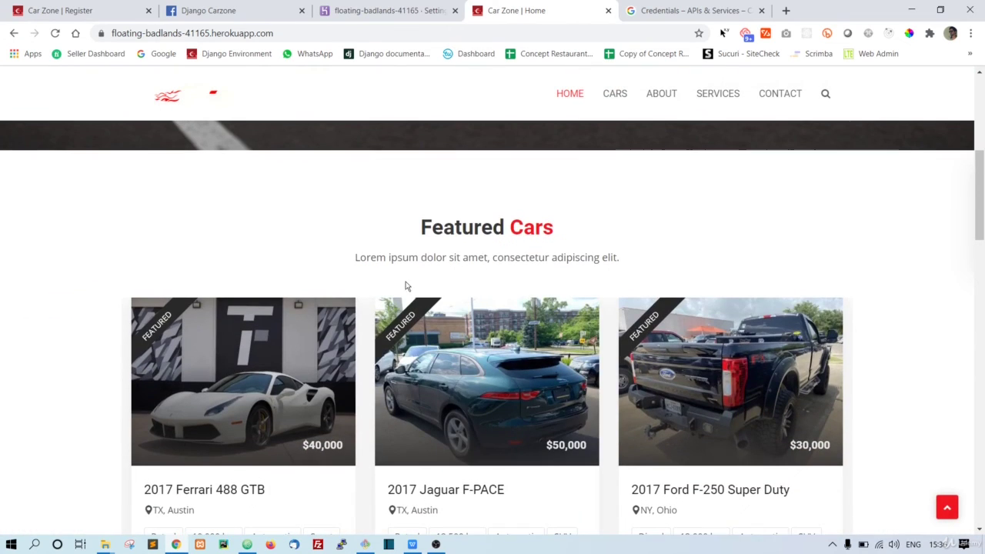
drag(357, 257, 706, 257)
click(706, 257)
scroll(557, 498, down, 3)
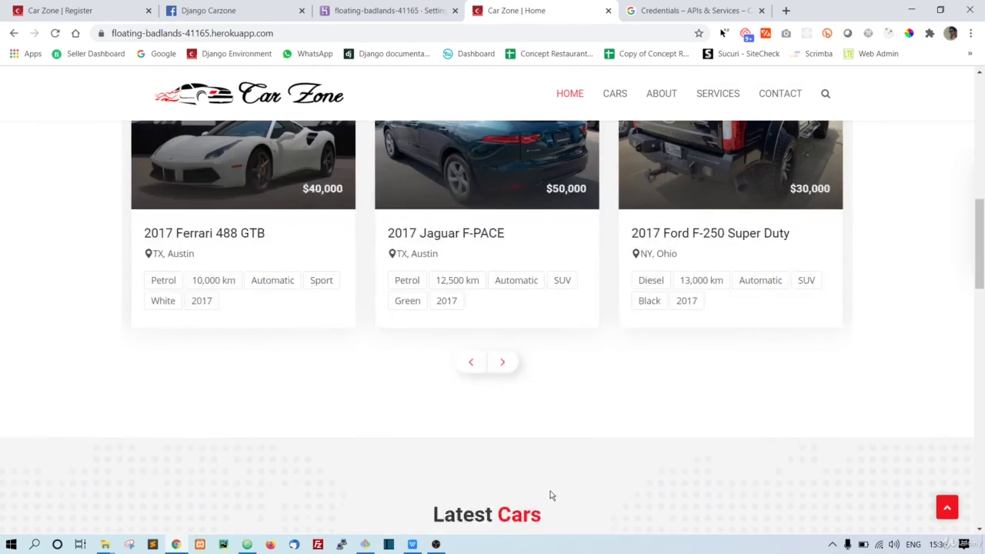
scroll(551, 495, down, 15)
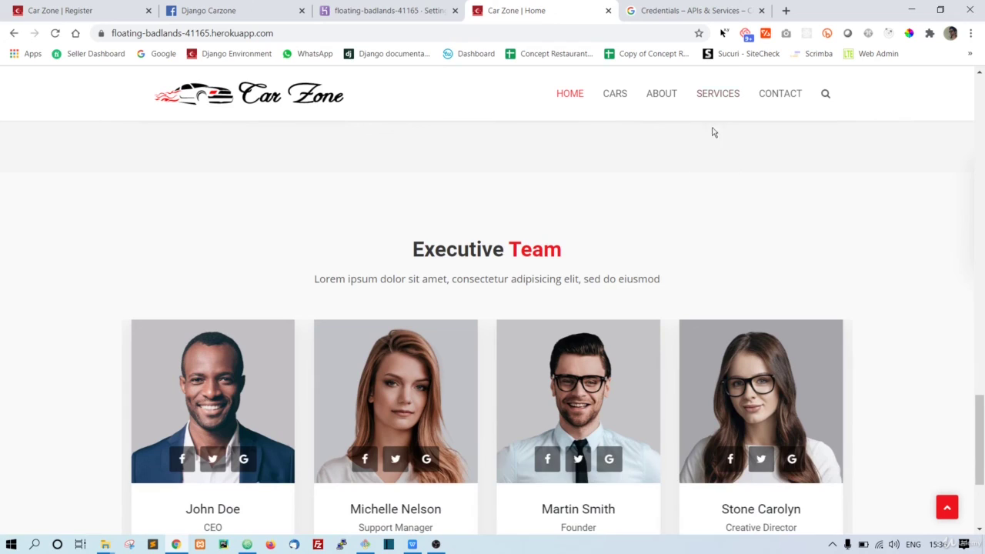